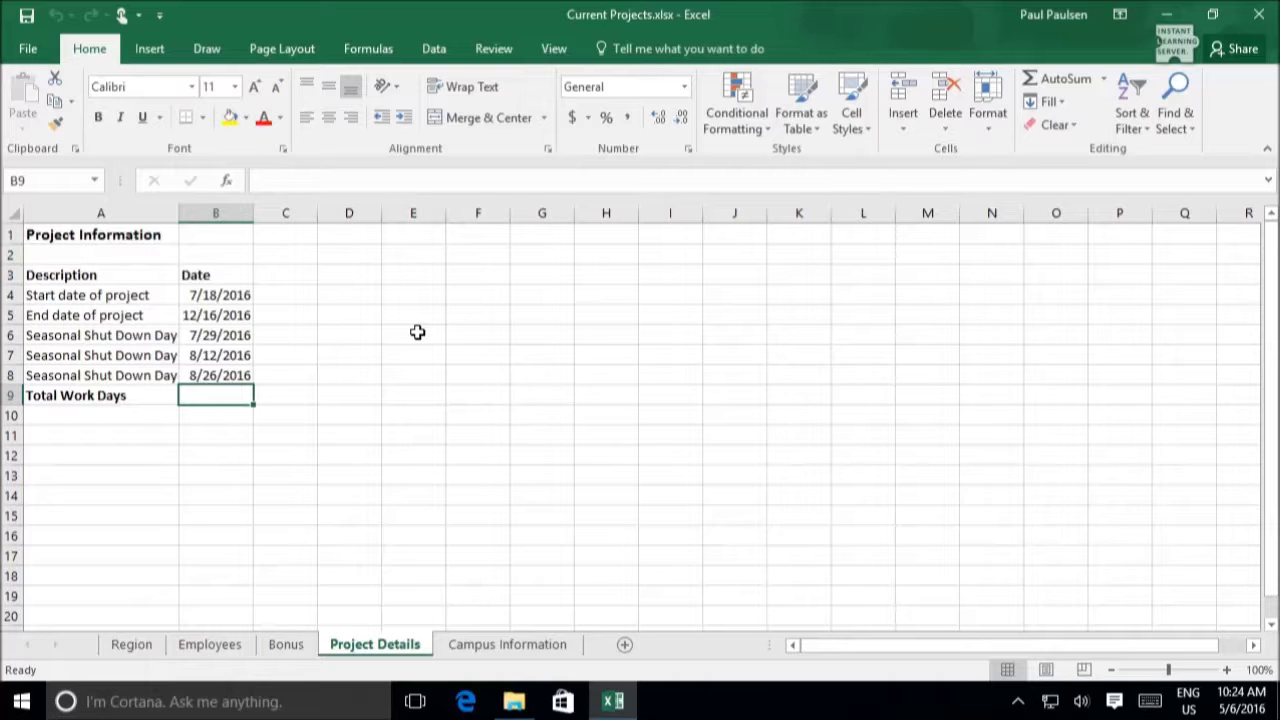
# - On the Region sheet, select the four Quarter 1 sales figures, B4:B7
pyautogui.click(154, 649)
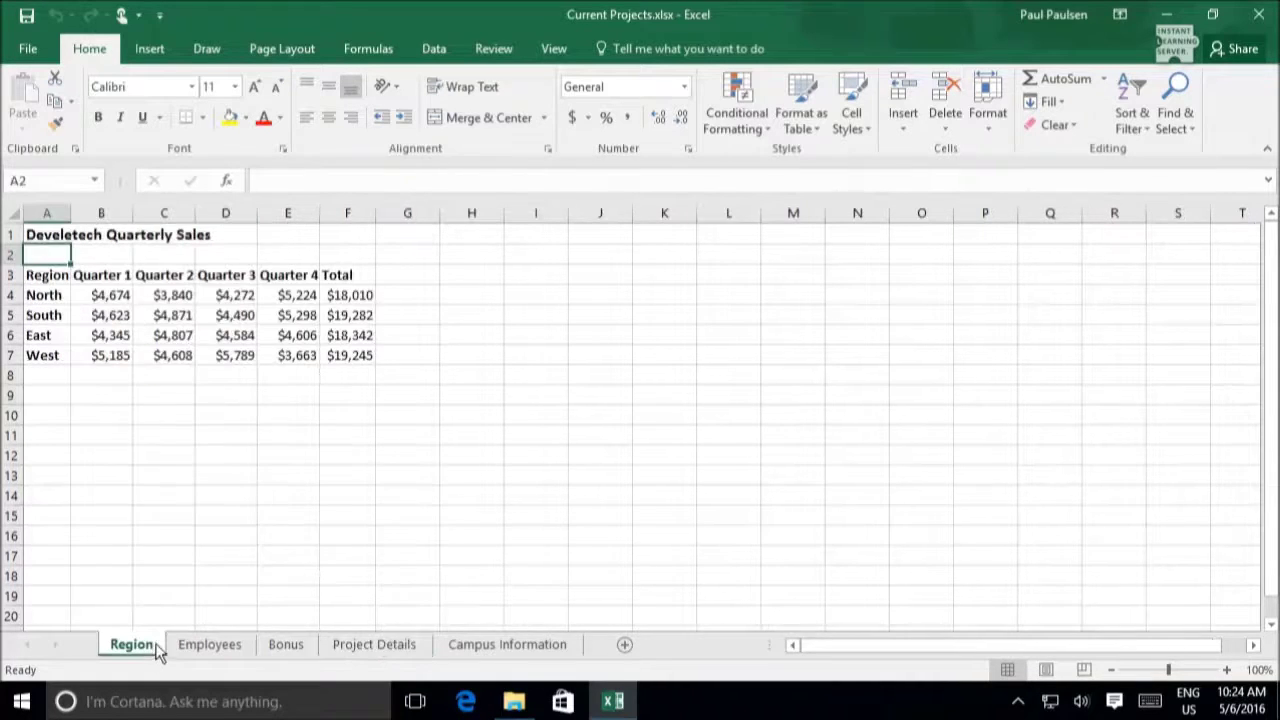
pyautogui.click(113, 295)
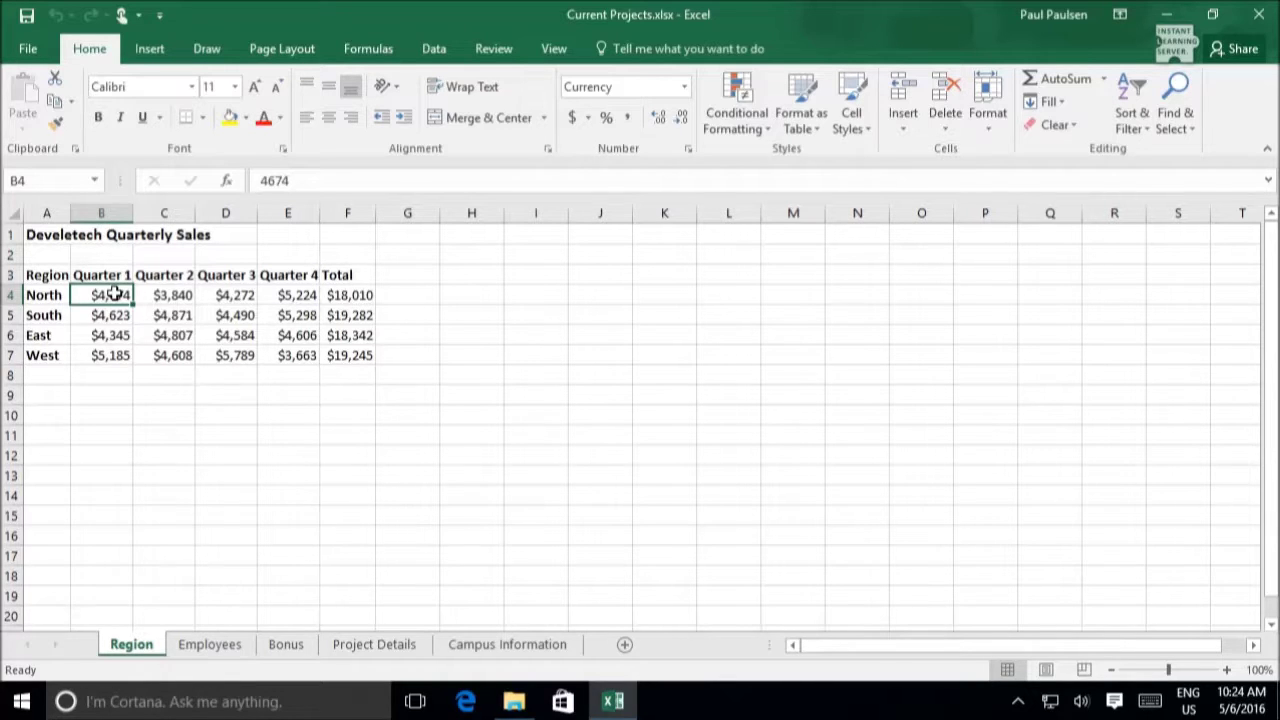
pyautogui.hotkey('ctrl', 'shift', 'Down')
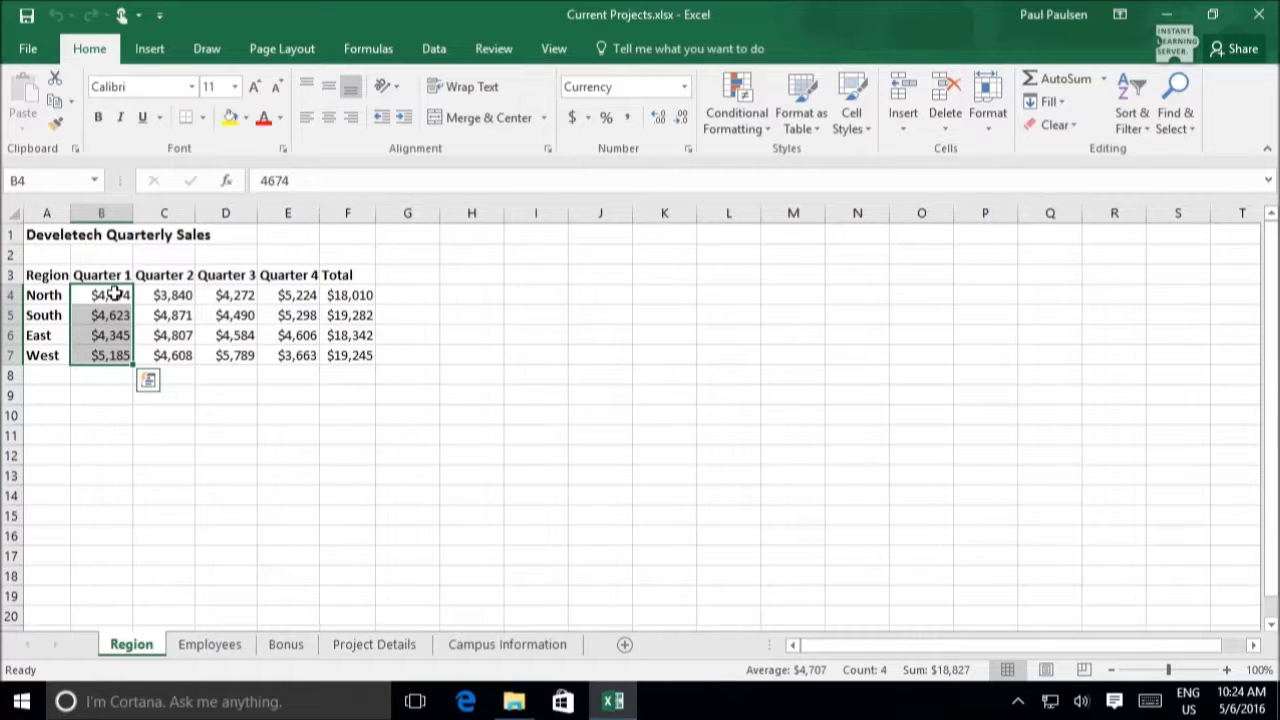
# - Define the name Quarter_1 for B4:B7 with Workbook scope
pyautogui.click(368, 48)
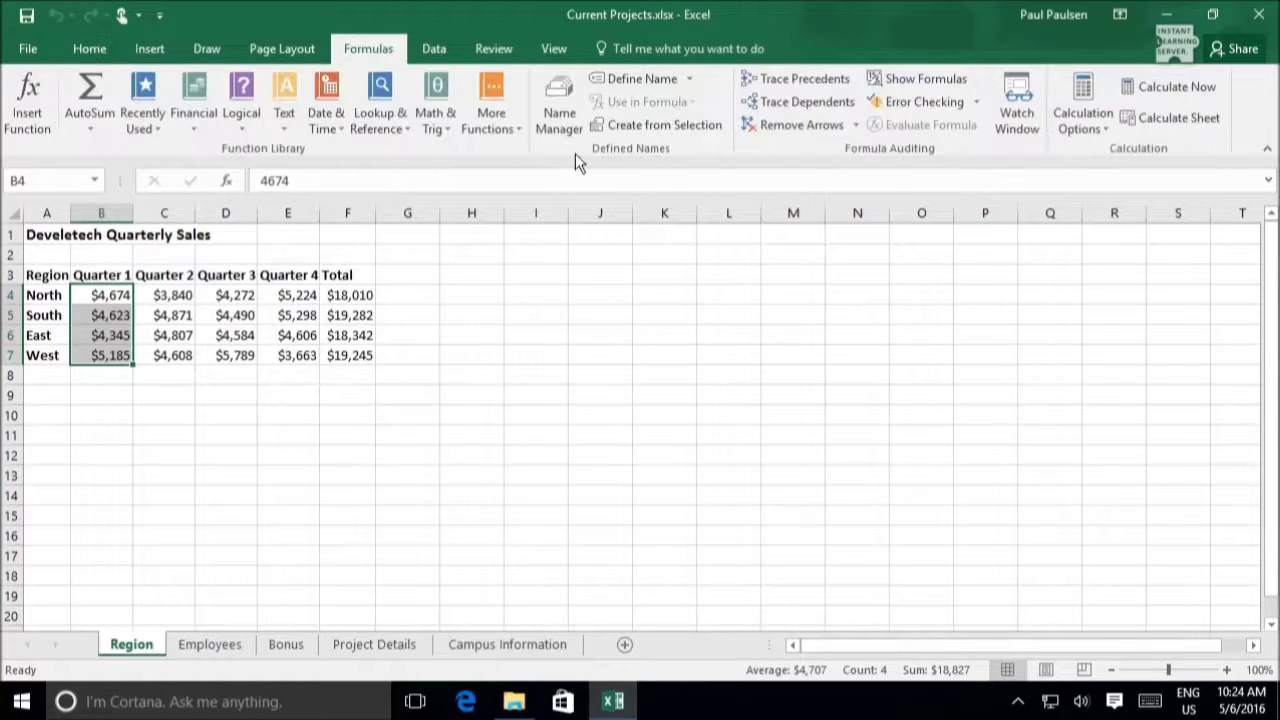
pyautogui.click(682, 78)
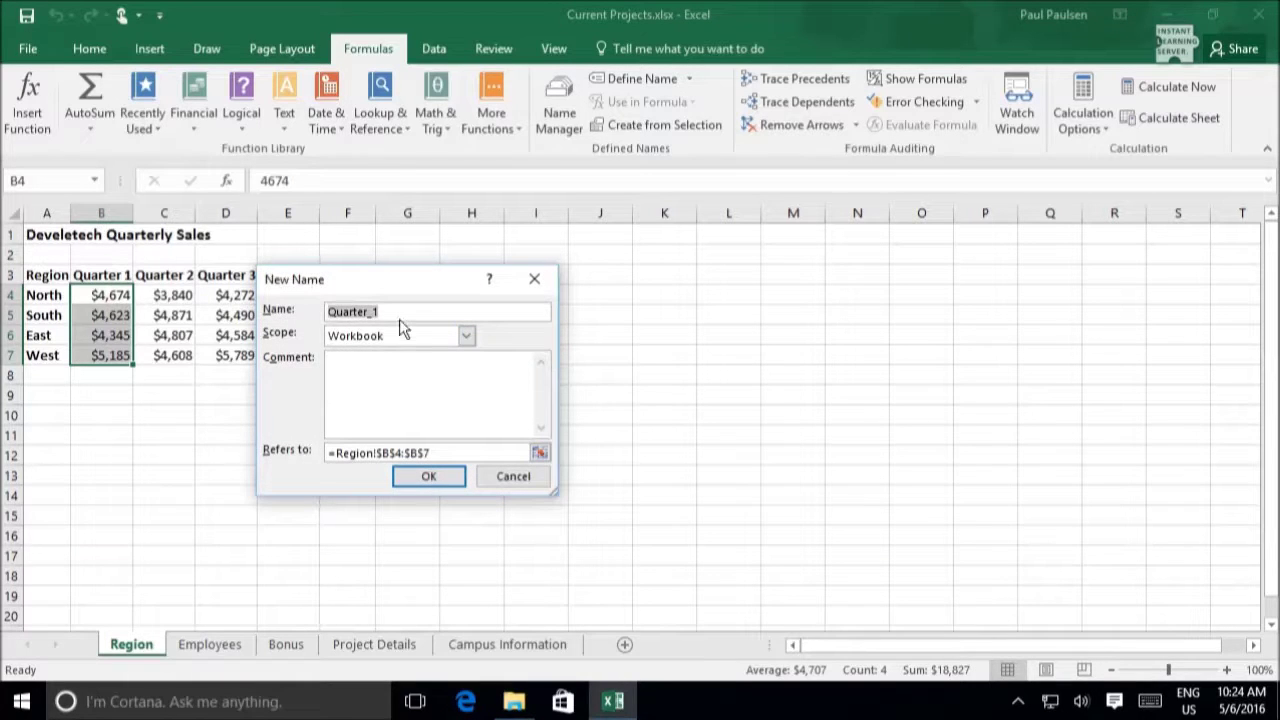
pyautogui.click(400, 335)
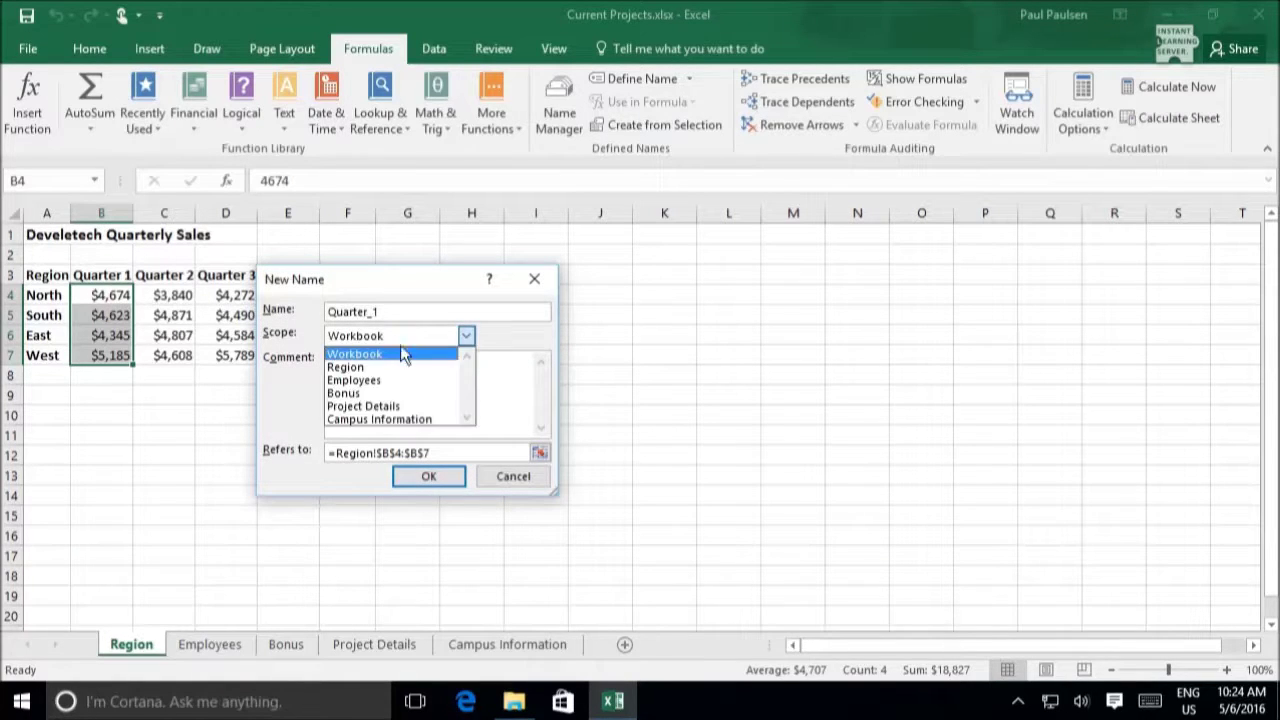
pyautogui.click(403, 352)
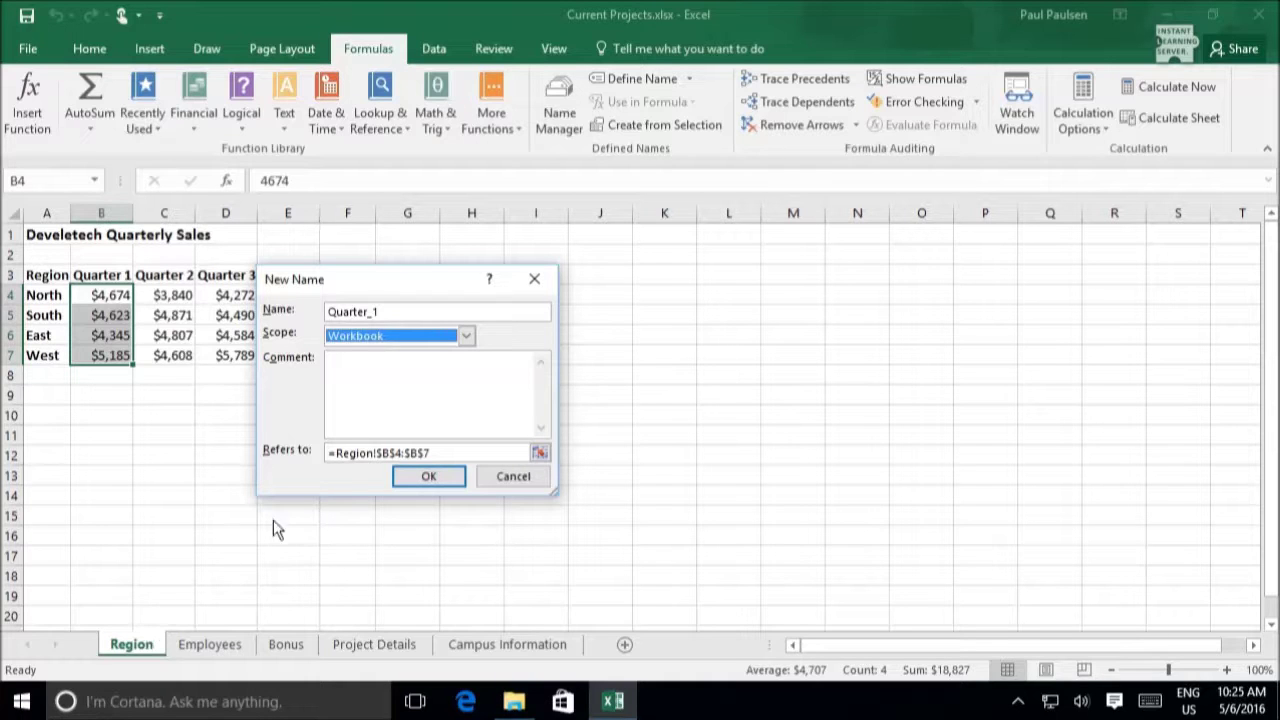
pyautogui.click(427, 477)
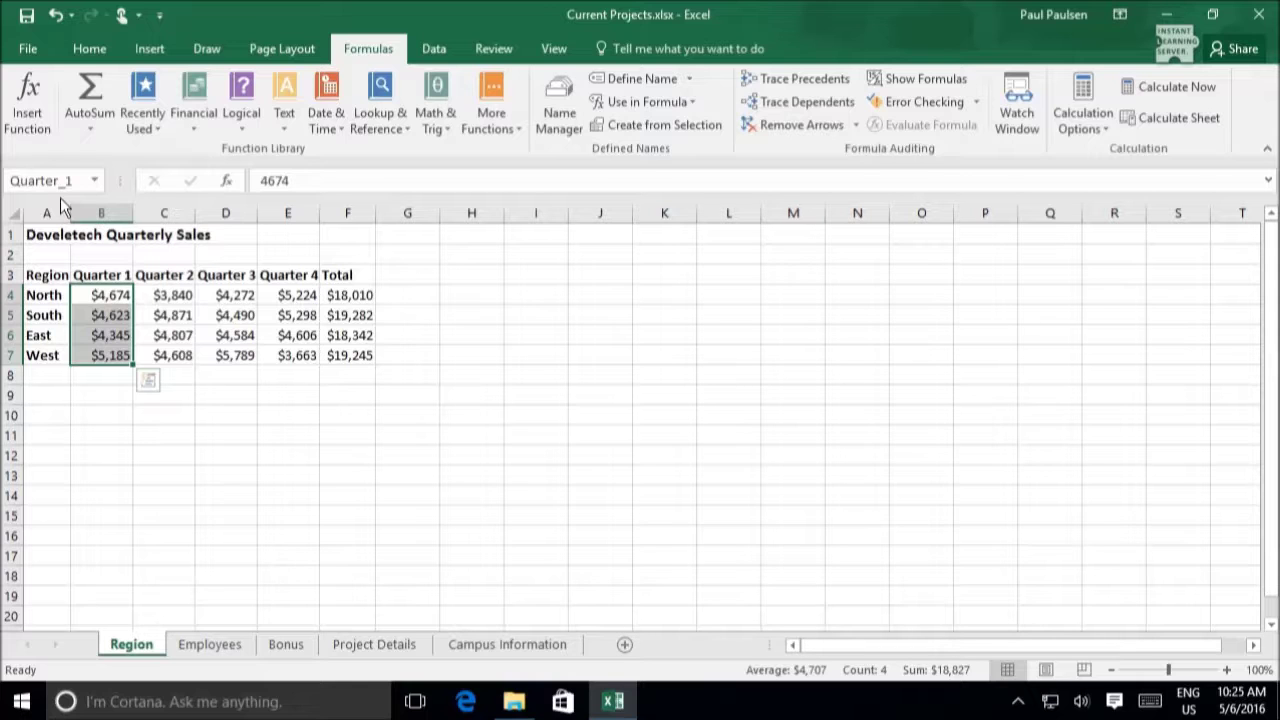
# - Name C4:C7 Quarter_2 through the Name Box and check the defined names list
pyautogui.click(173, 297)
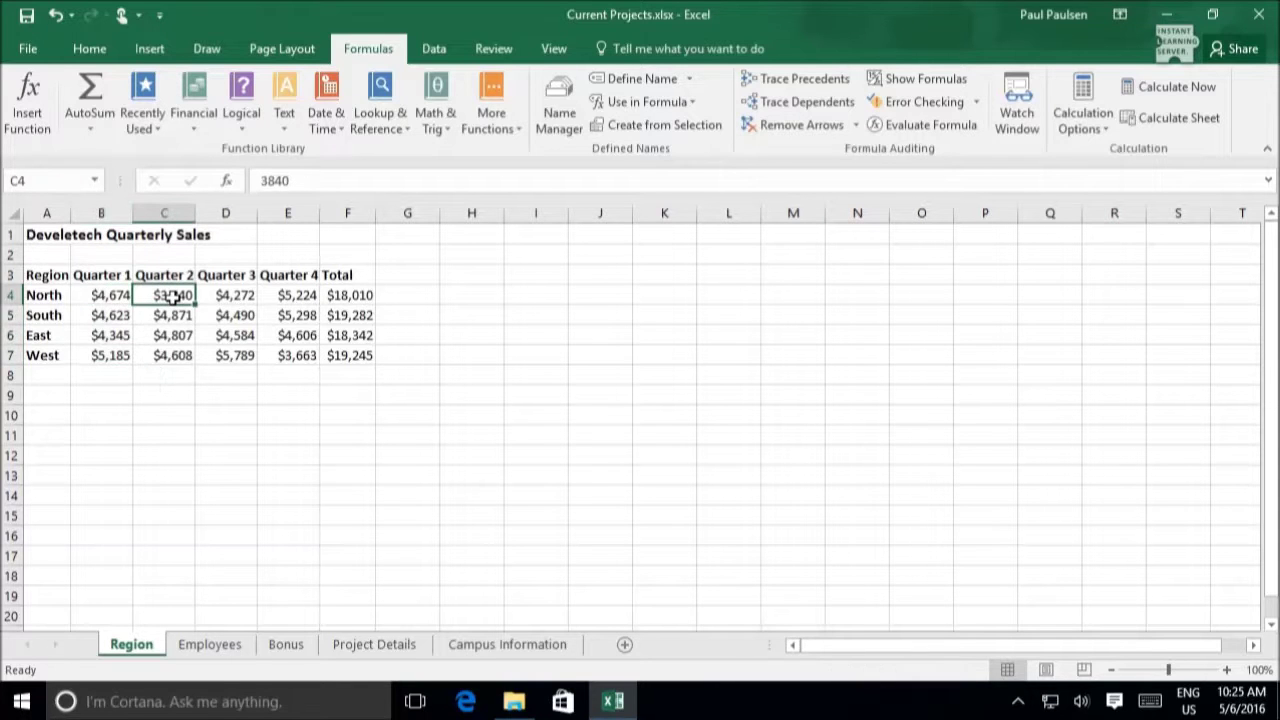
pyautogui.hotkey('ctrl', 'shift', 'Down')
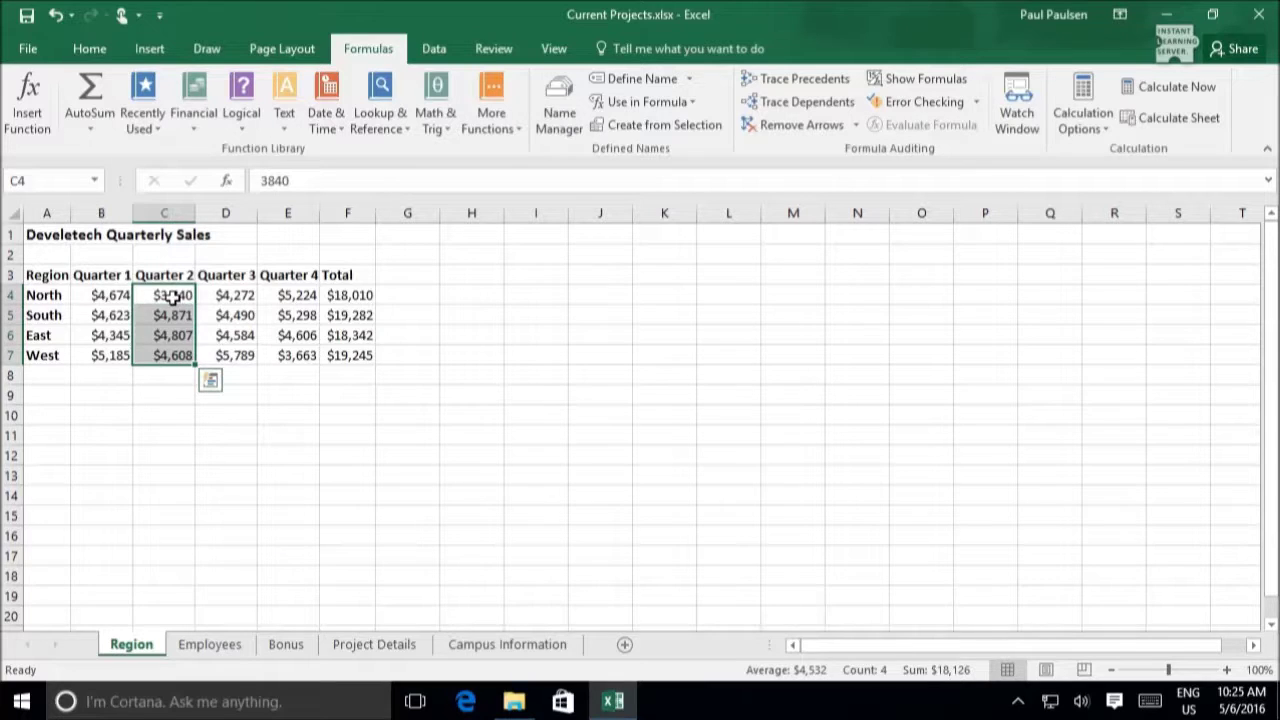
pyautogui.click(52, 177)
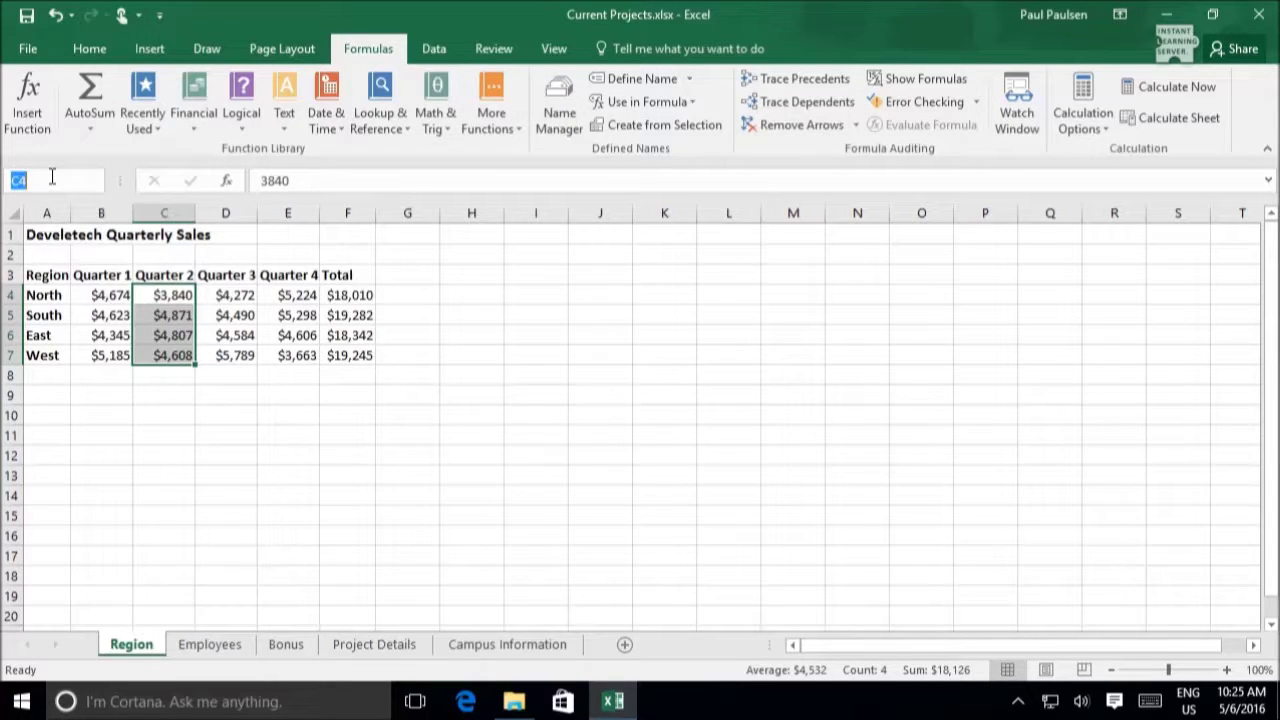
pyautogui.write('Quarter_2')
pyautogui.press('Return')
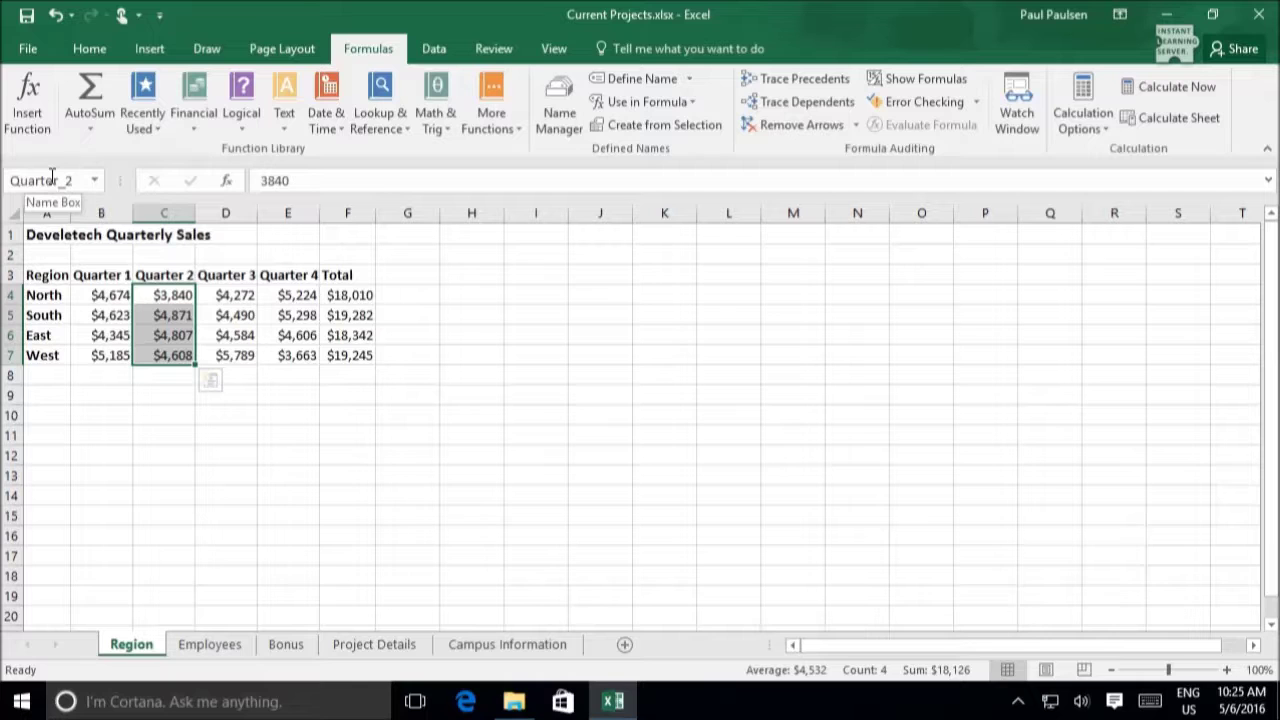
pyautogui.click(97, 180)
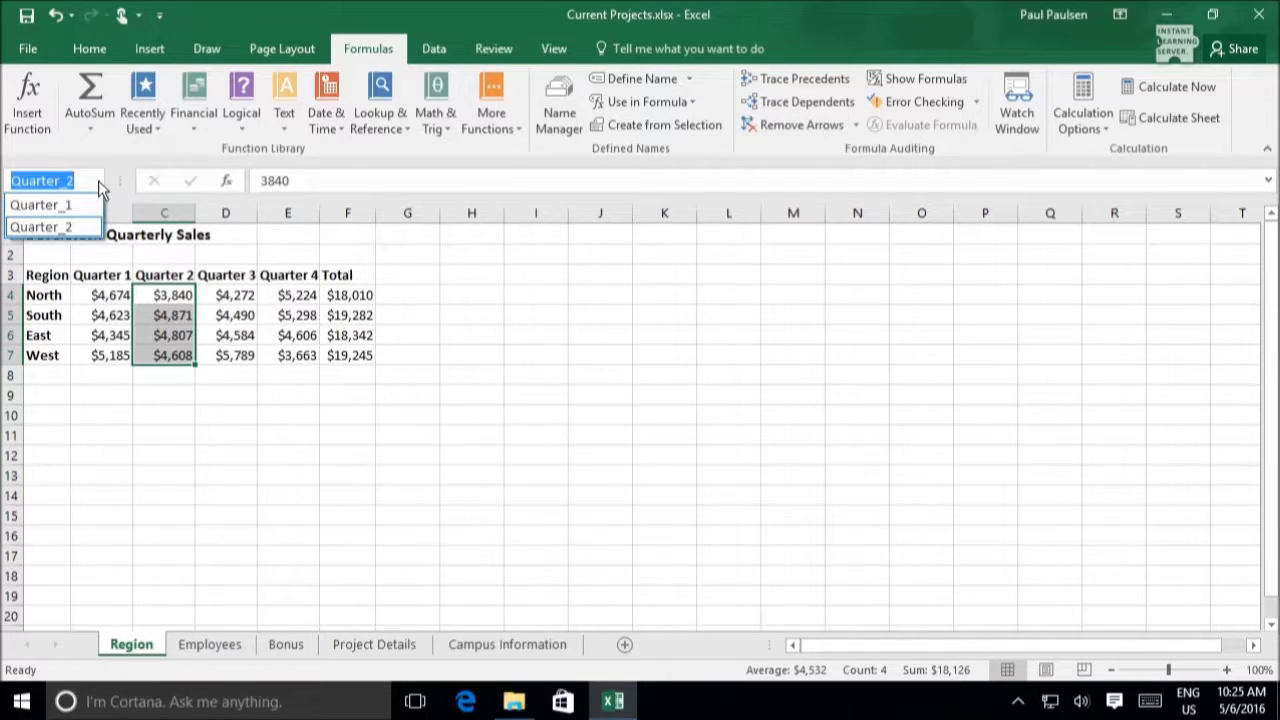
pyautogui.click(95, 184)
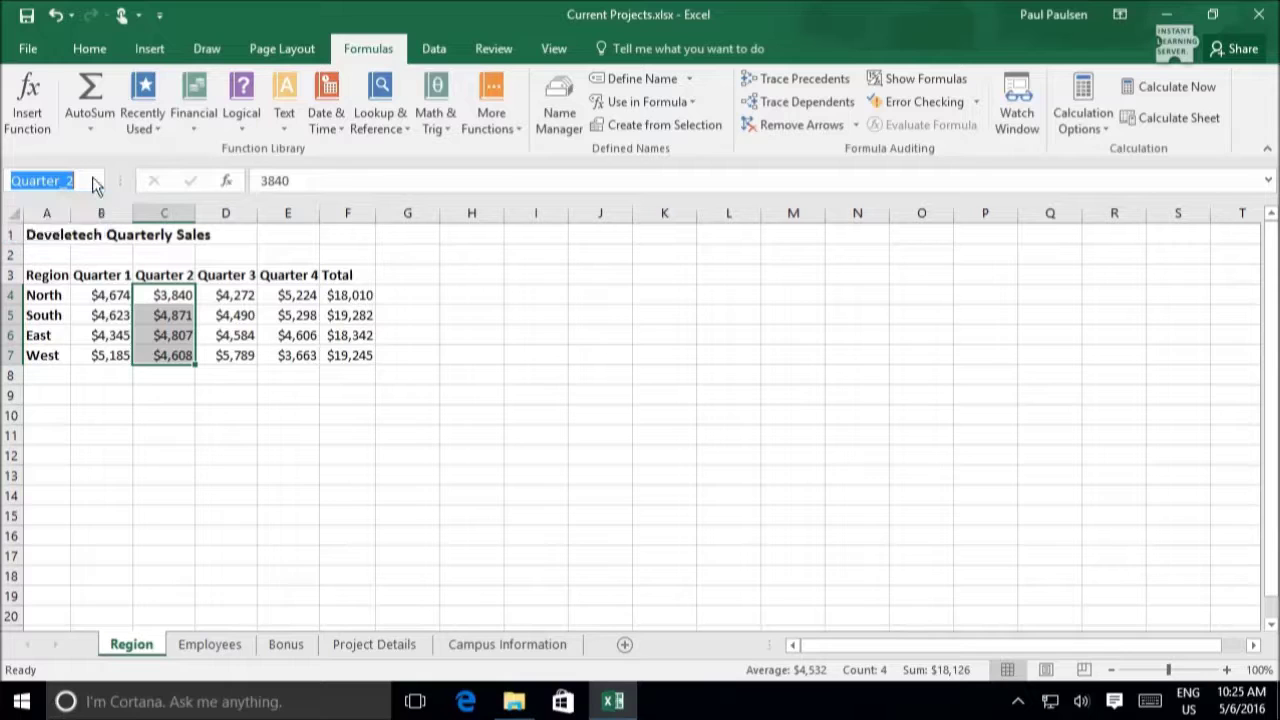
# - Create Quarter_3 and Quarter_4 from the top-row headings of D3:E7, then verify them in the Name Box
pyautogui.click(236, 276)
pyautogui.moveTo(236, 276); pyautogui.dragTo(271, 354)
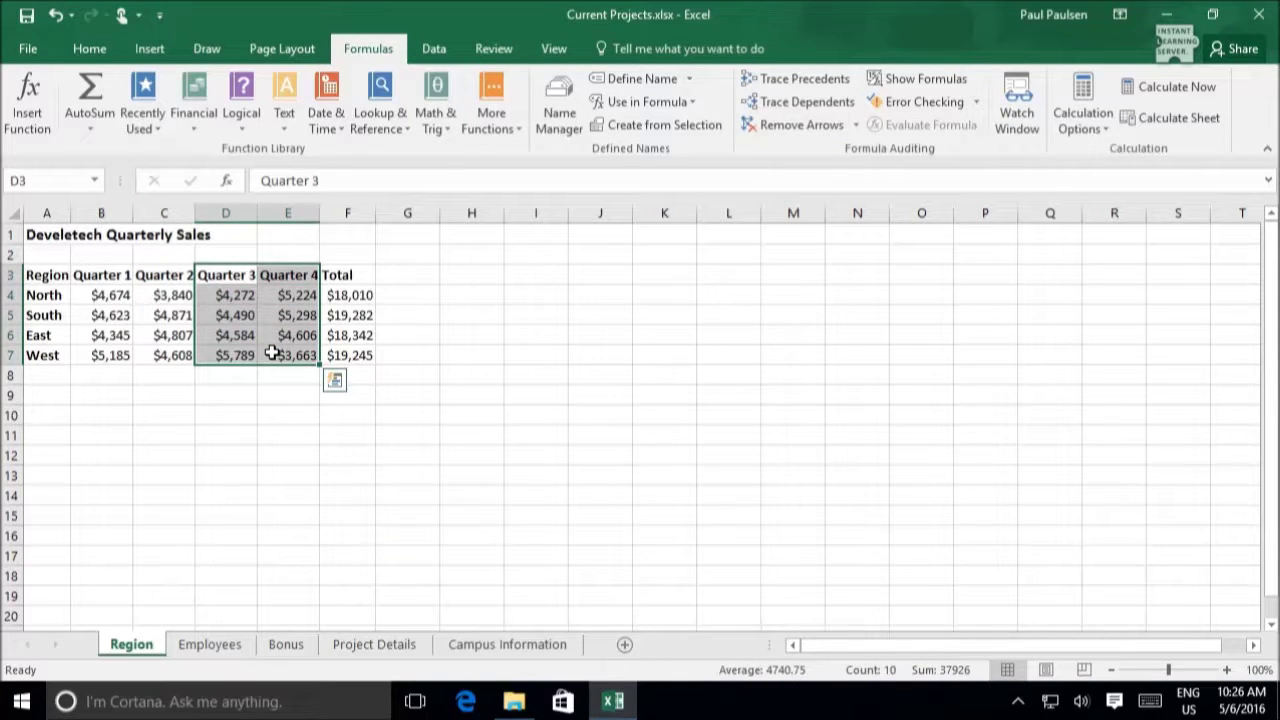
pyautogui.click(607, 130)
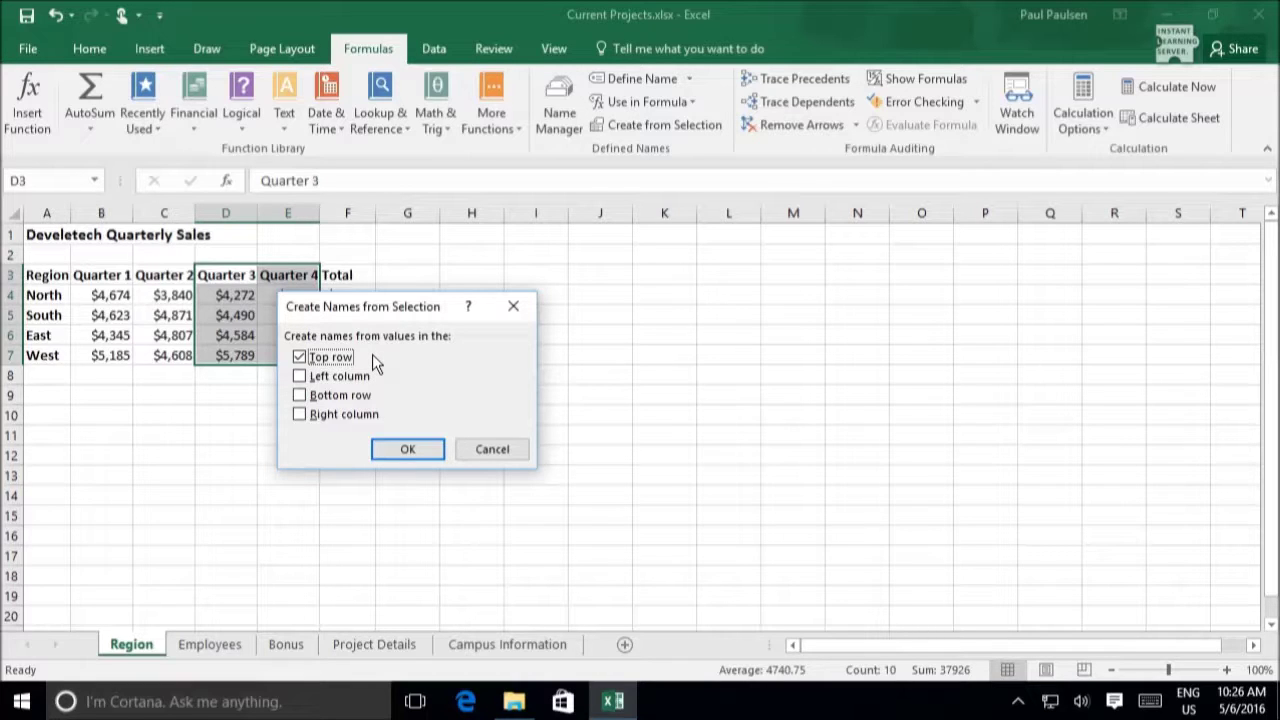
pyautogui.click(400, 451)
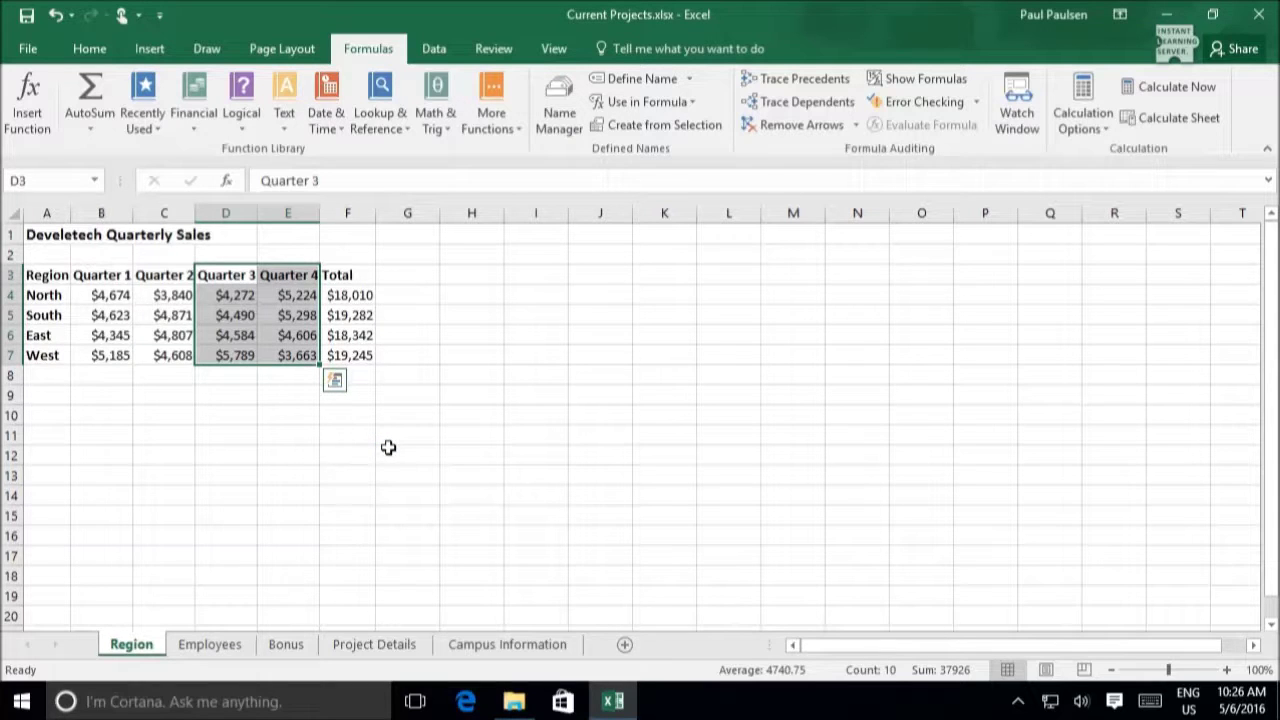
pyautogui.click(96, 182)
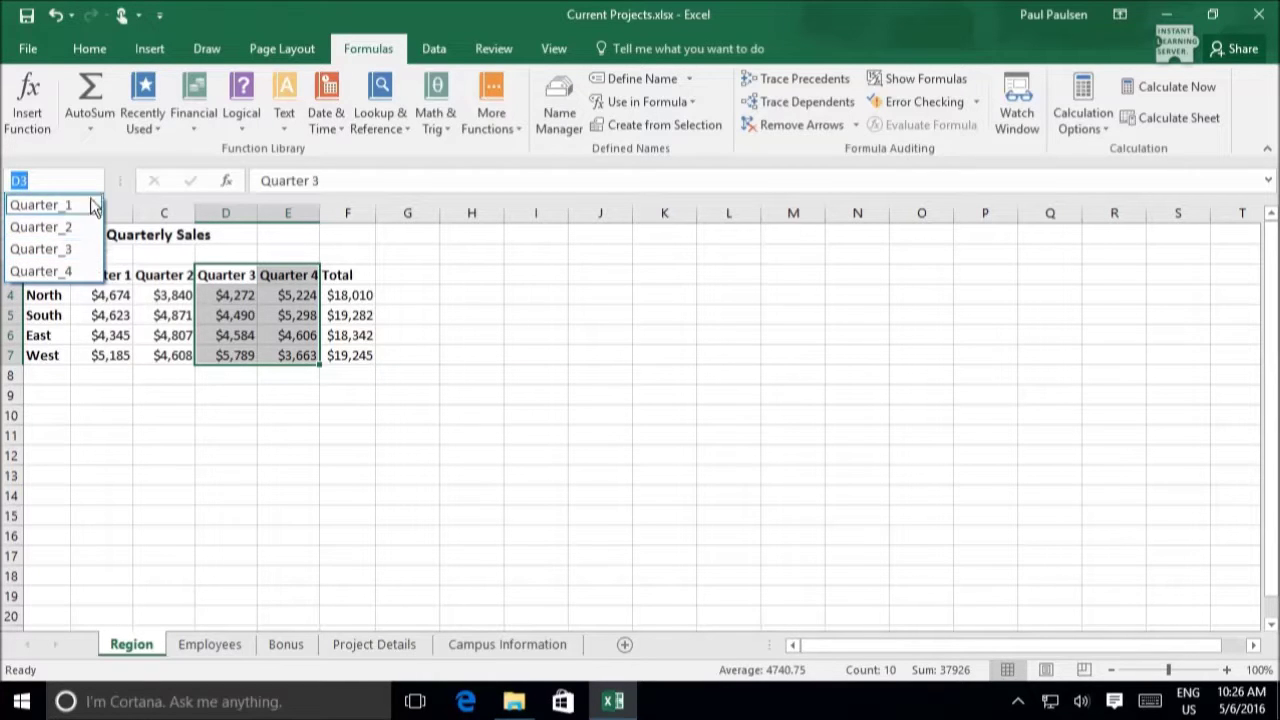
pyautogui.click(89, 184)
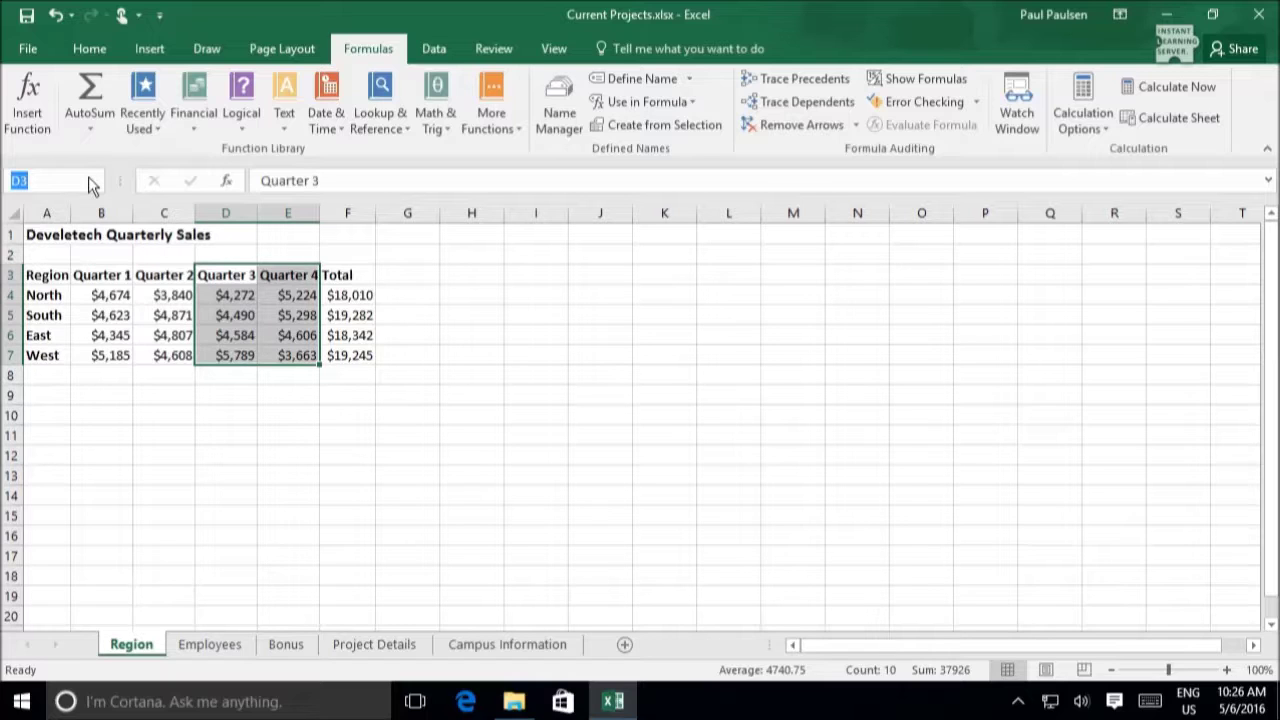
# - Create North, South, East and West names from the left-column labels of A4:E7
pyautogui.click(42, 296)
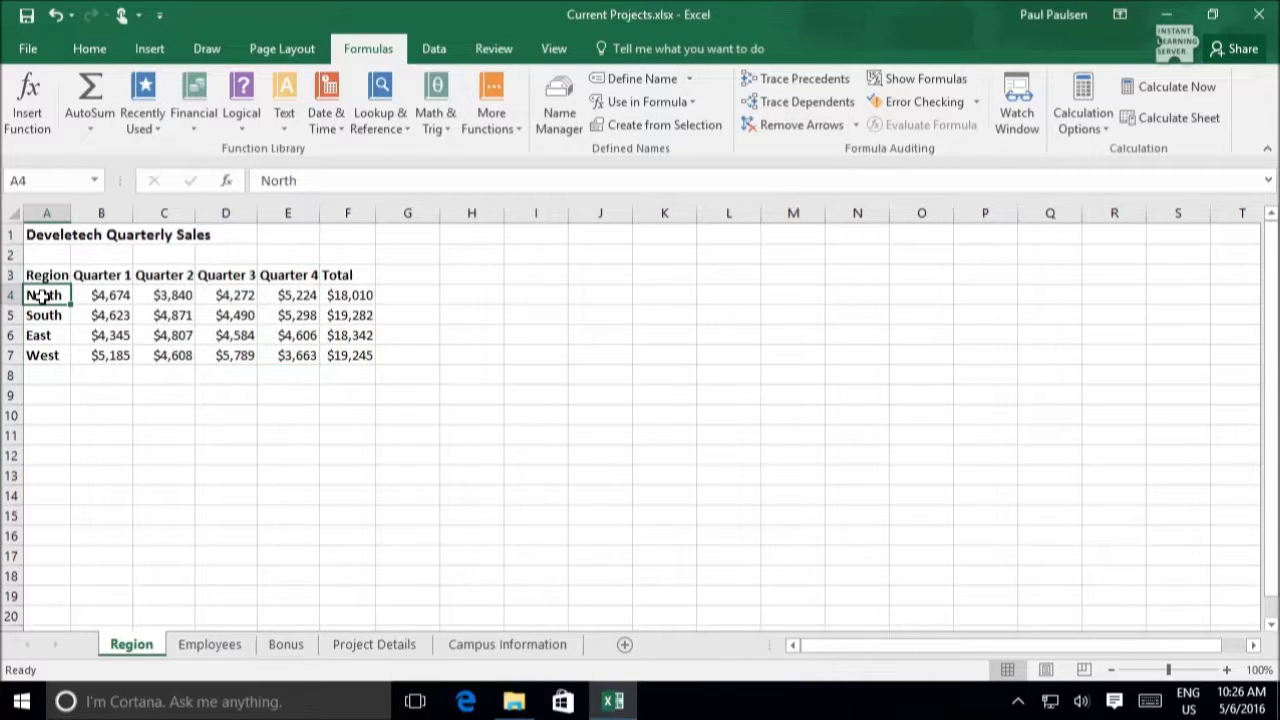
pyautogui.moveTo(45, 292); pyautogui.dragTo(286, 356)
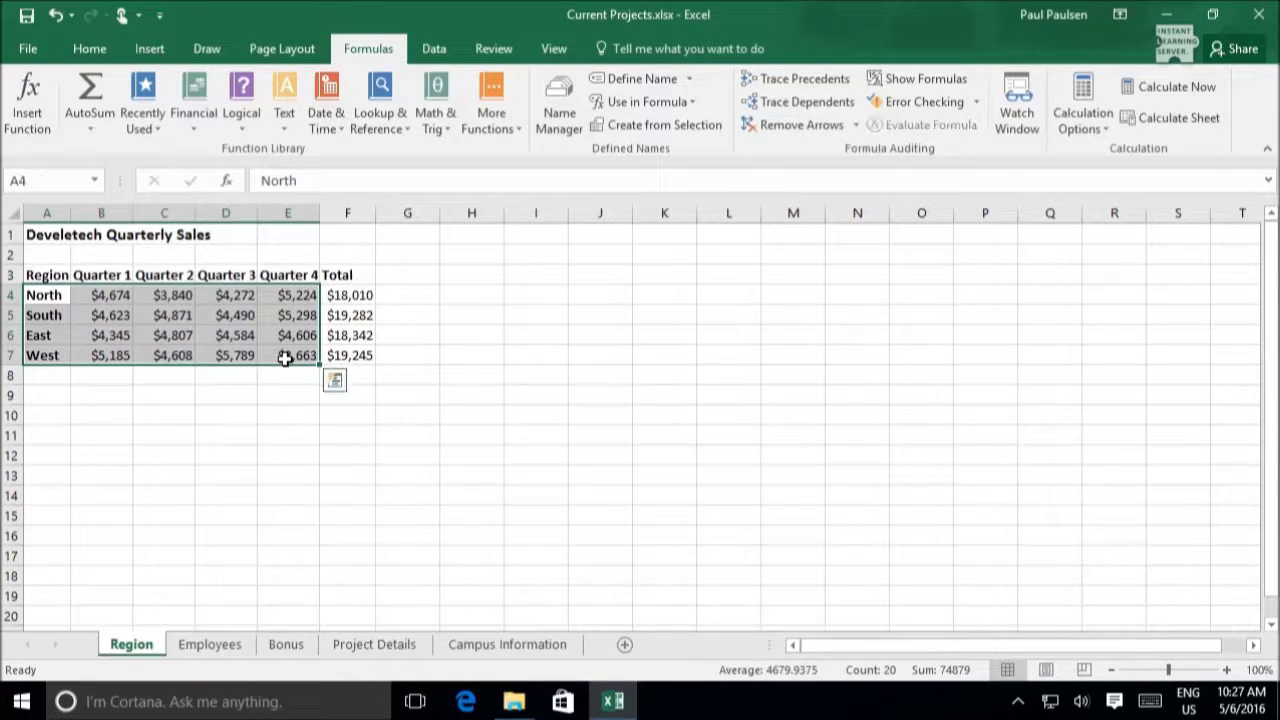
pyautogui.click(611, 126)
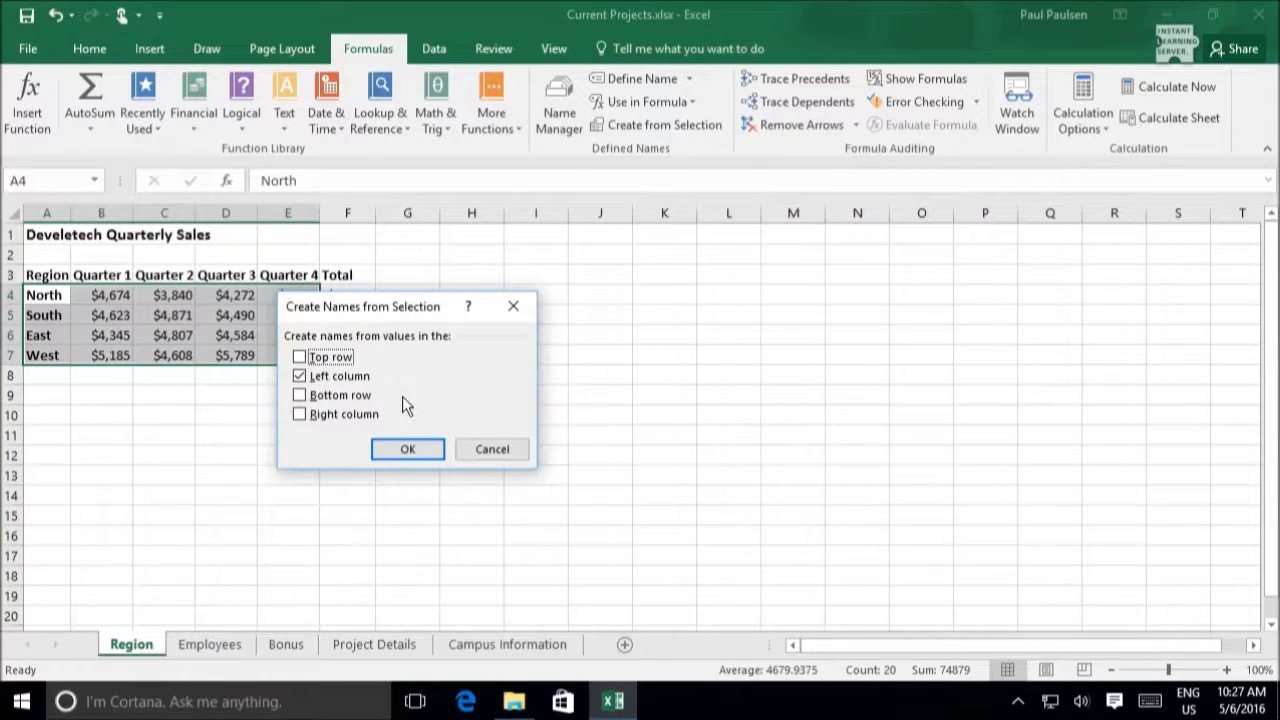
pyautogui.click(414, 450)
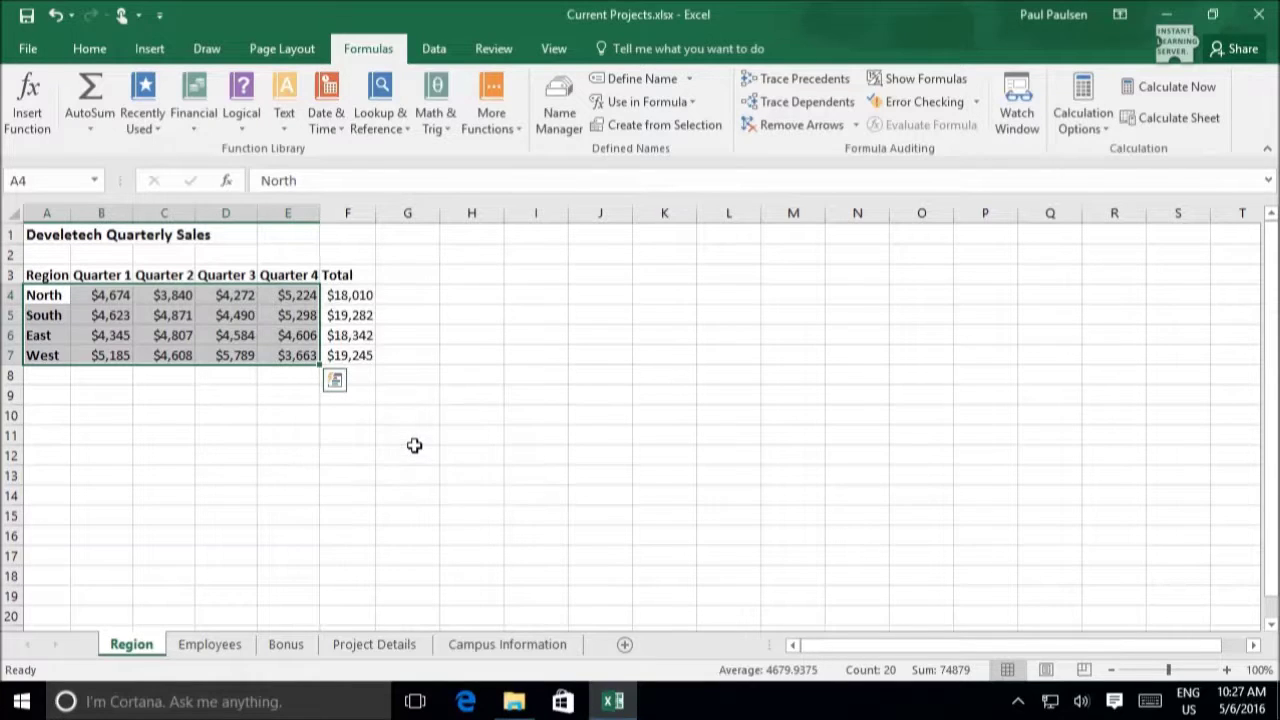
pyautogui.click(95, 179)
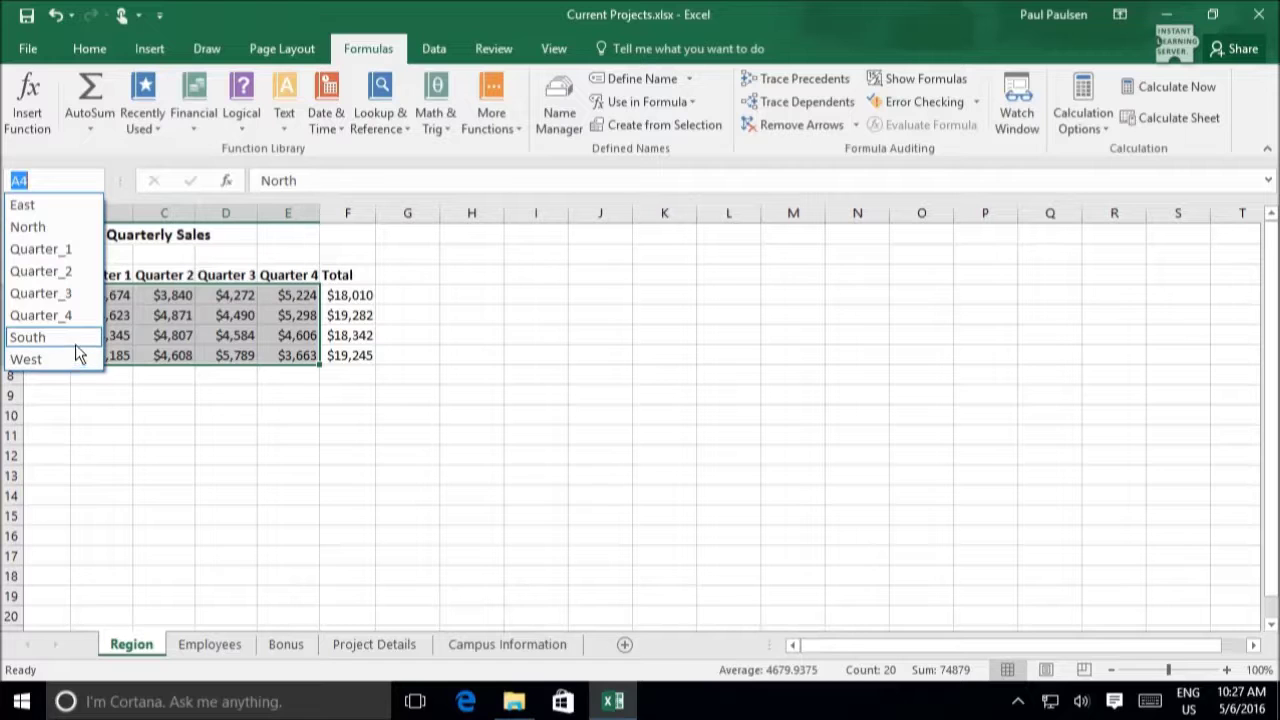
# - Jump to South (B5:E5), then to Quarter_1 (B4:B7), using the Name Box list
pyautogui.click(100, 428)
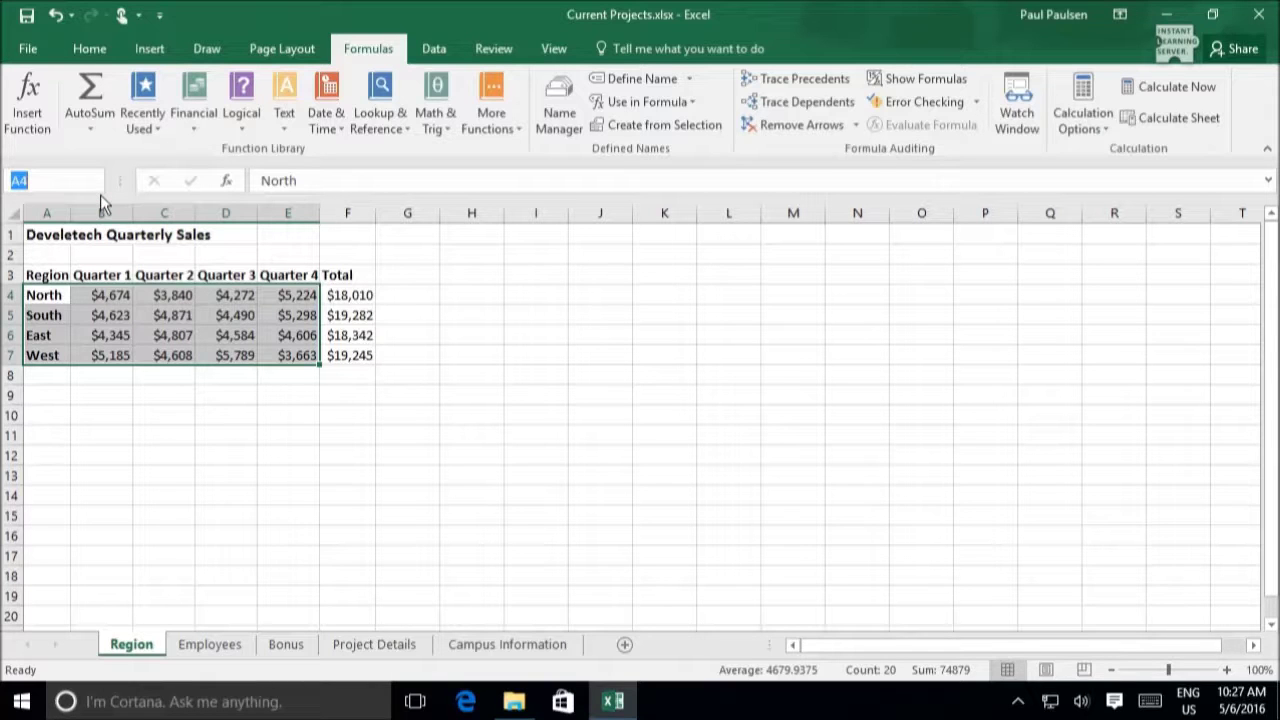
pyautogui.click(100, 183)
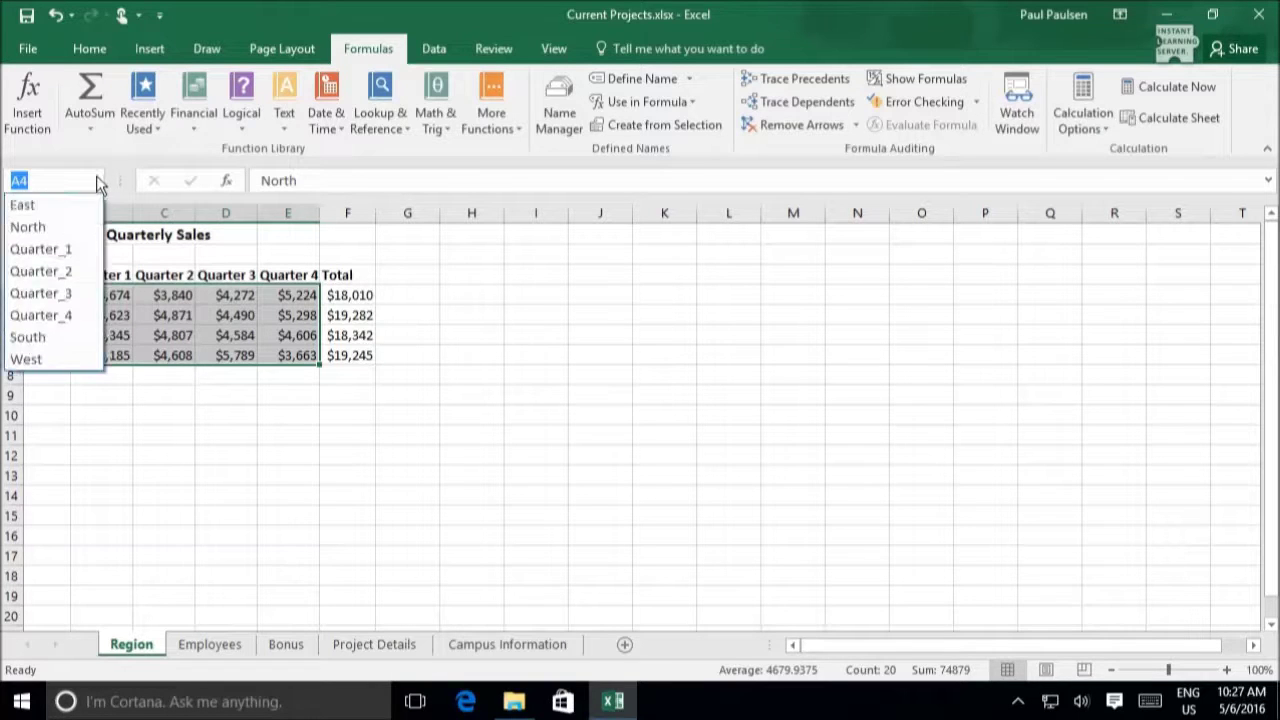
pyautogui.click(83, 336)
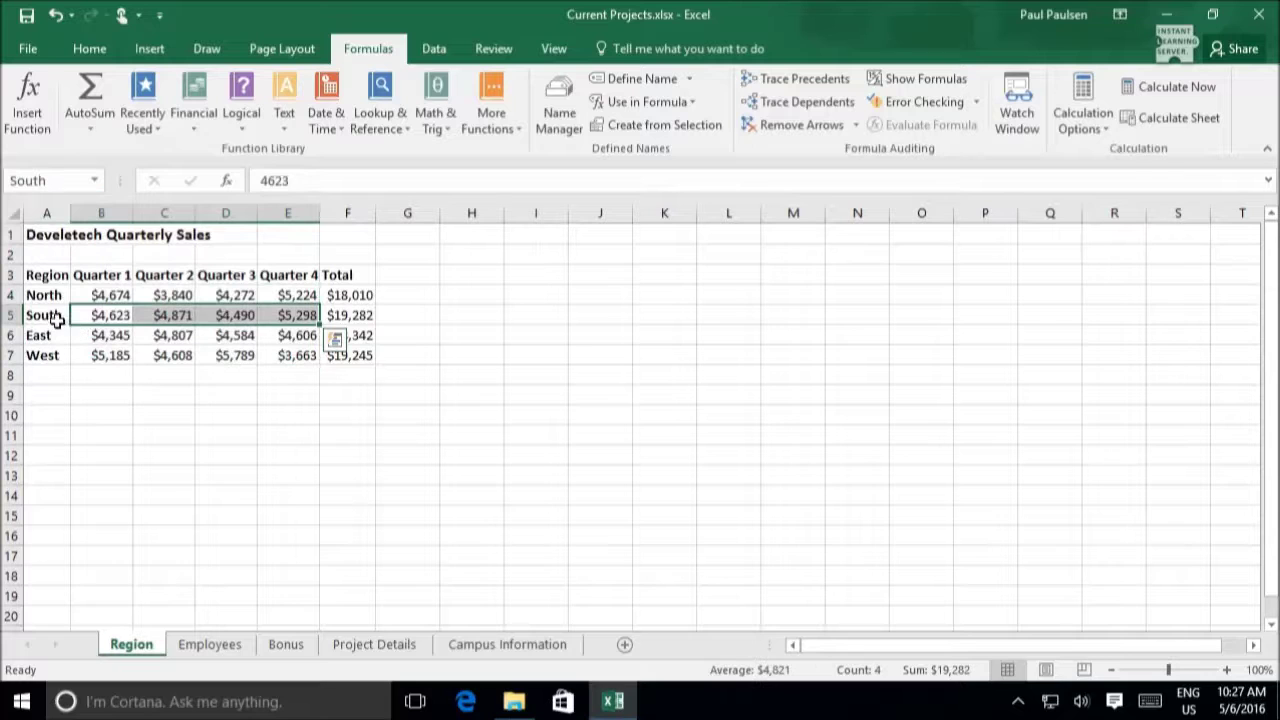
pyautogui.click(94, 182)
pyautogui.click(65, 249)
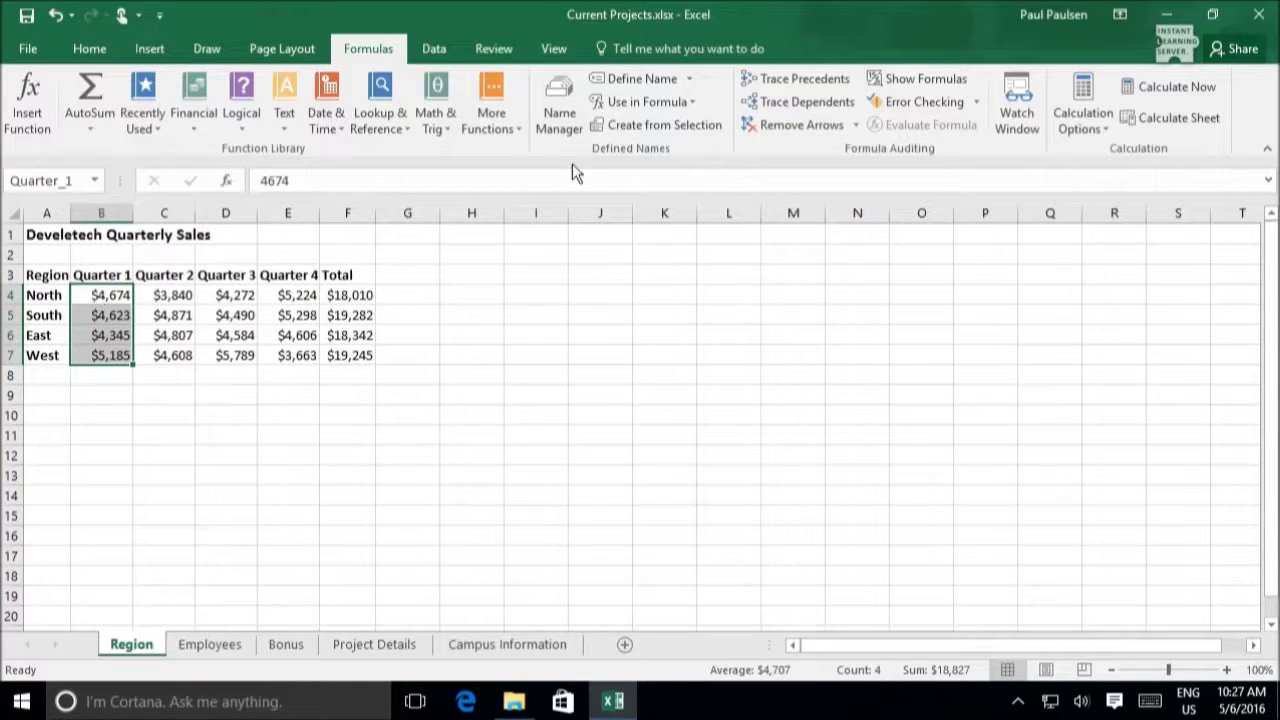
# - In Name Manager, rename Quarter_1 to Qtr_1 and Quarter_2 to Qtr_2
pyautogui.click(568, 105)
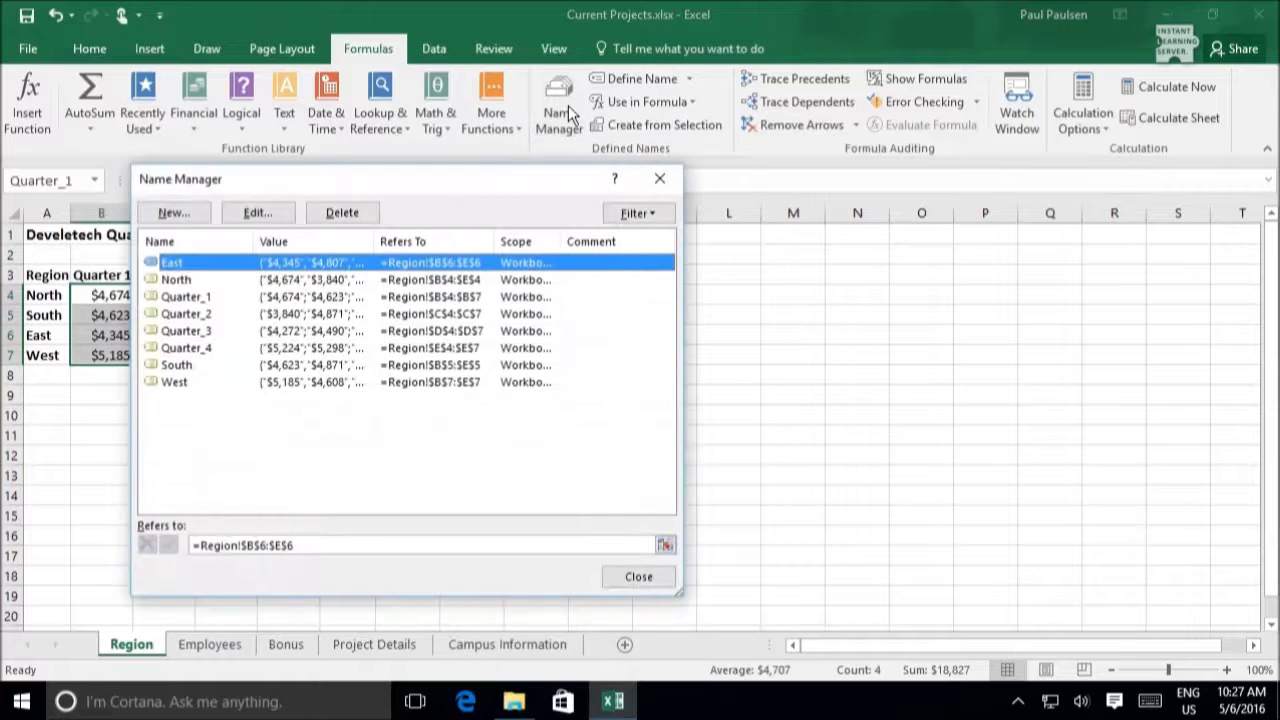
pyautogui.click(210, 296)
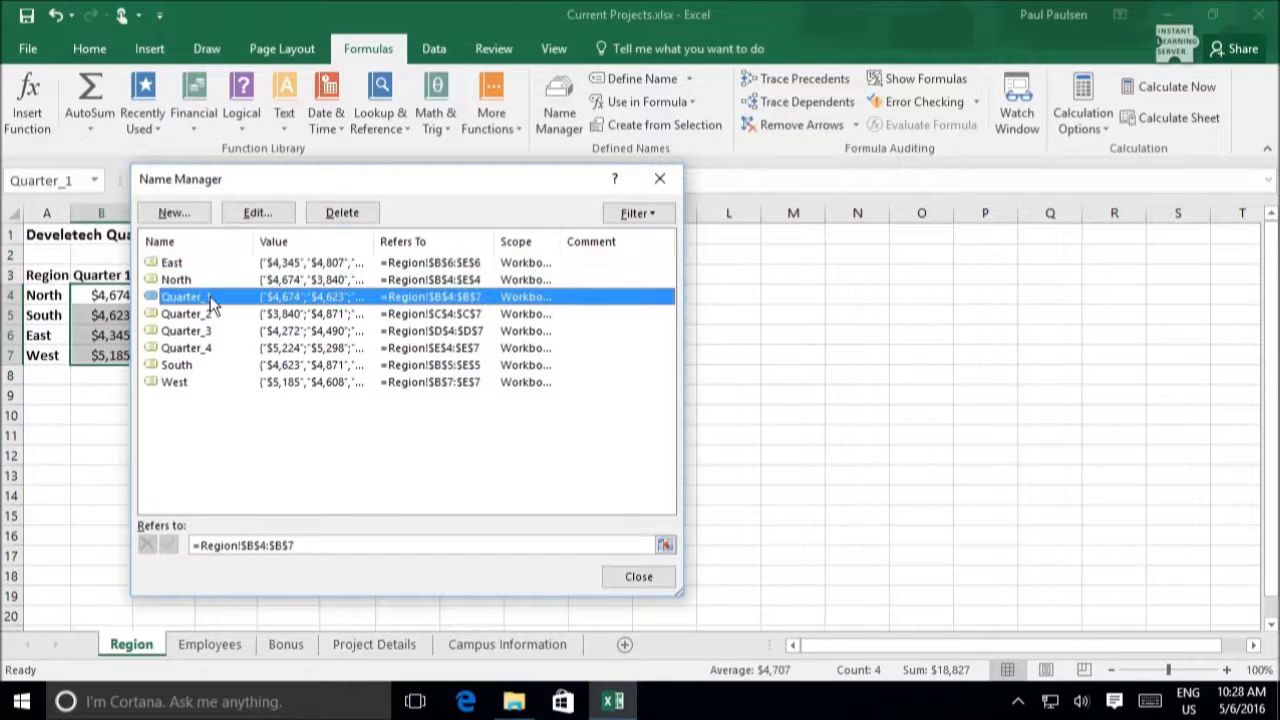
pyautogui.click(256, 213)
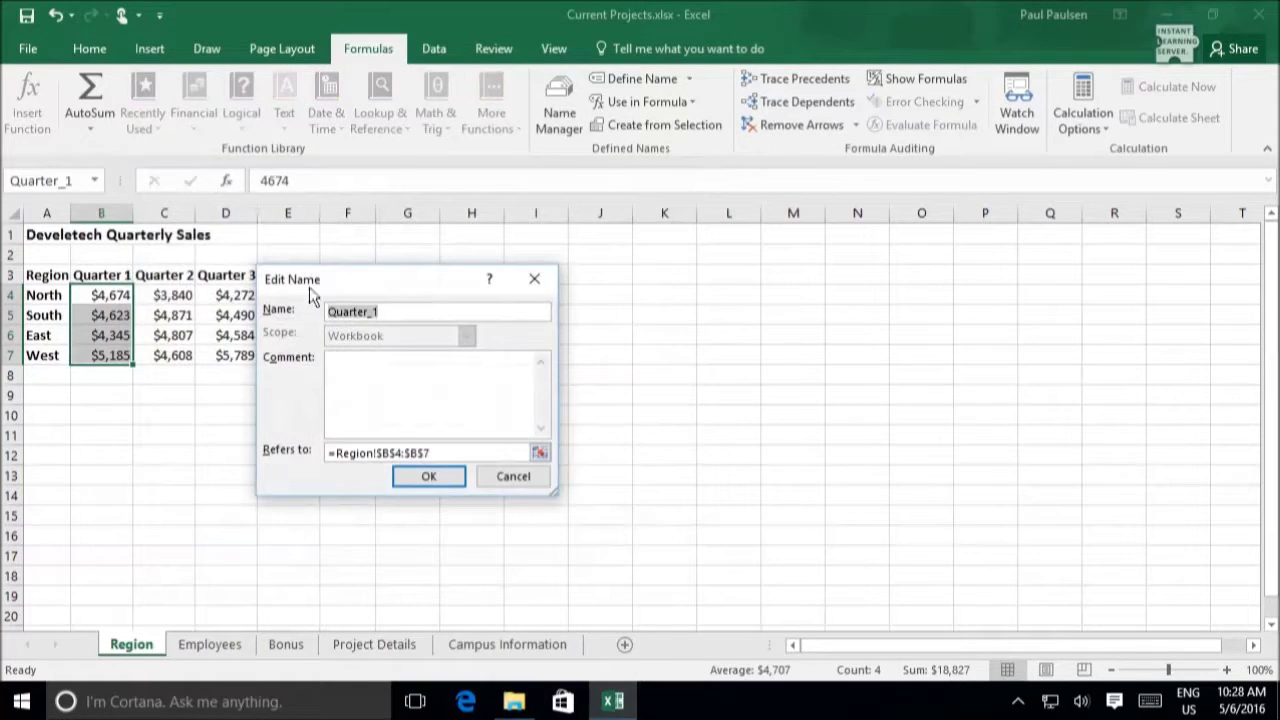
pyautogui.click(378, 313)
pyautogui.press('Left')
pyautogui.press('Left')
pyautogui.press('BackSpace')
pyautogui.press('BackSpace')
pyautogui.press('BackSpace')
pyautogui.press('BackSpace')
pyautogui.press('BackSpace')
pyautogui.press('BackSpace')
pyautogui.write('tr')
pyautogui.doubleClick(382, 314)
pyautogui.click(429, 478)
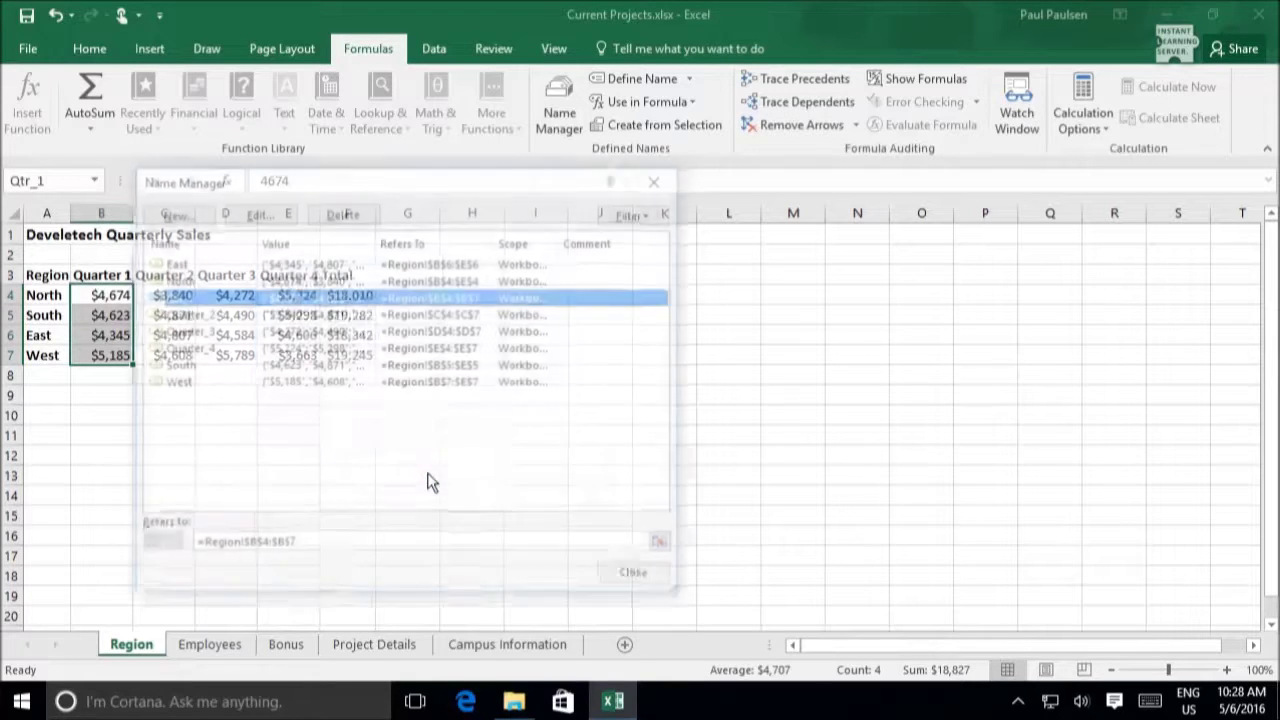
pyautogui.click(199, 316)
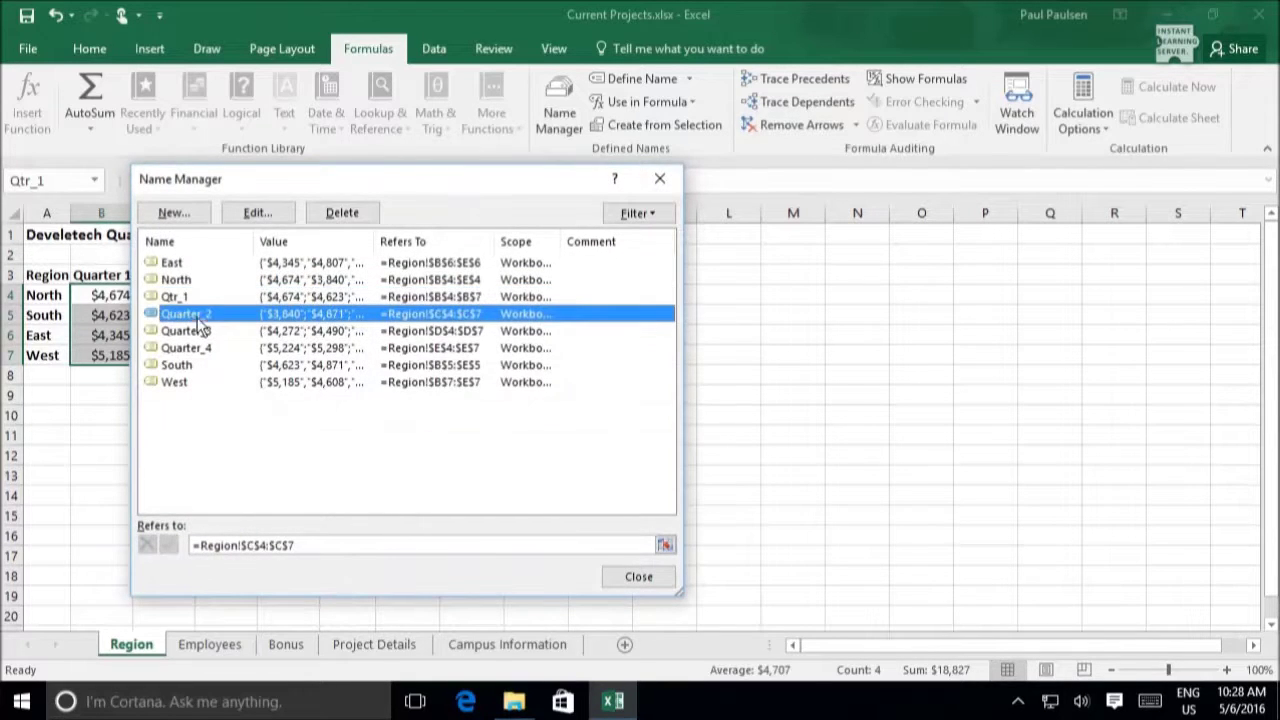
pyautogui.click(256, 214)
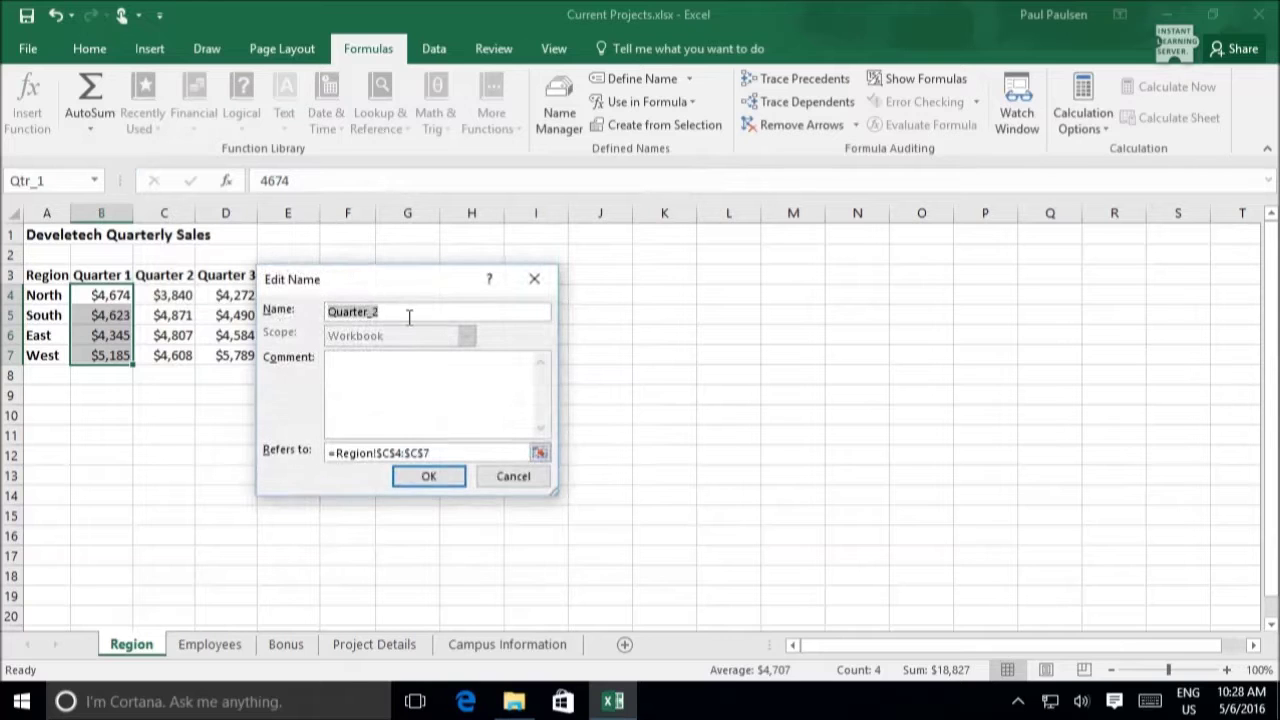
pyautogui.moveTo(383, 312); pyautogui.dragTo(313, 309)
pyautogui.write('Qtr_2')
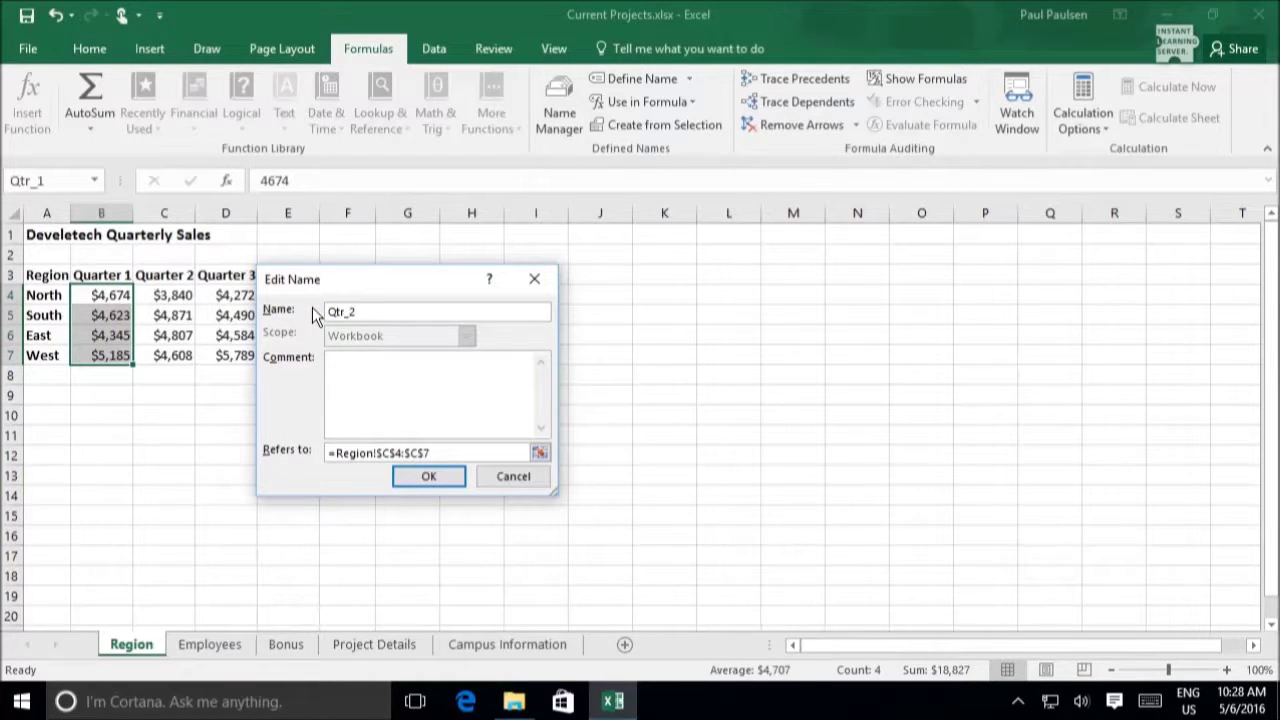
pyautogui.click(444, 478)
# - Rename Quarter_3 to Qtr_3 and Quarter_4 to Qtr_4
pyautogui.click(186, 334)
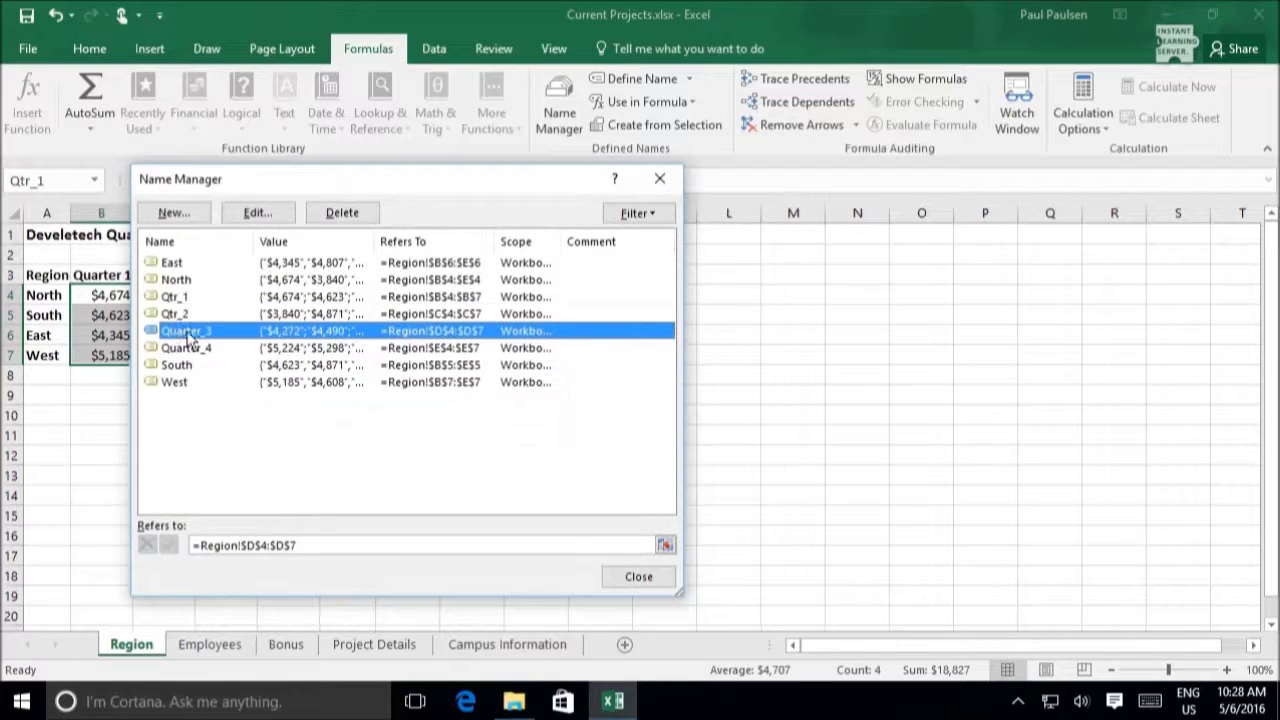
pyautogui.click(250, 213)
pyautogui.moveTo(397, 309); pyautogui.dragTo(328, 307)
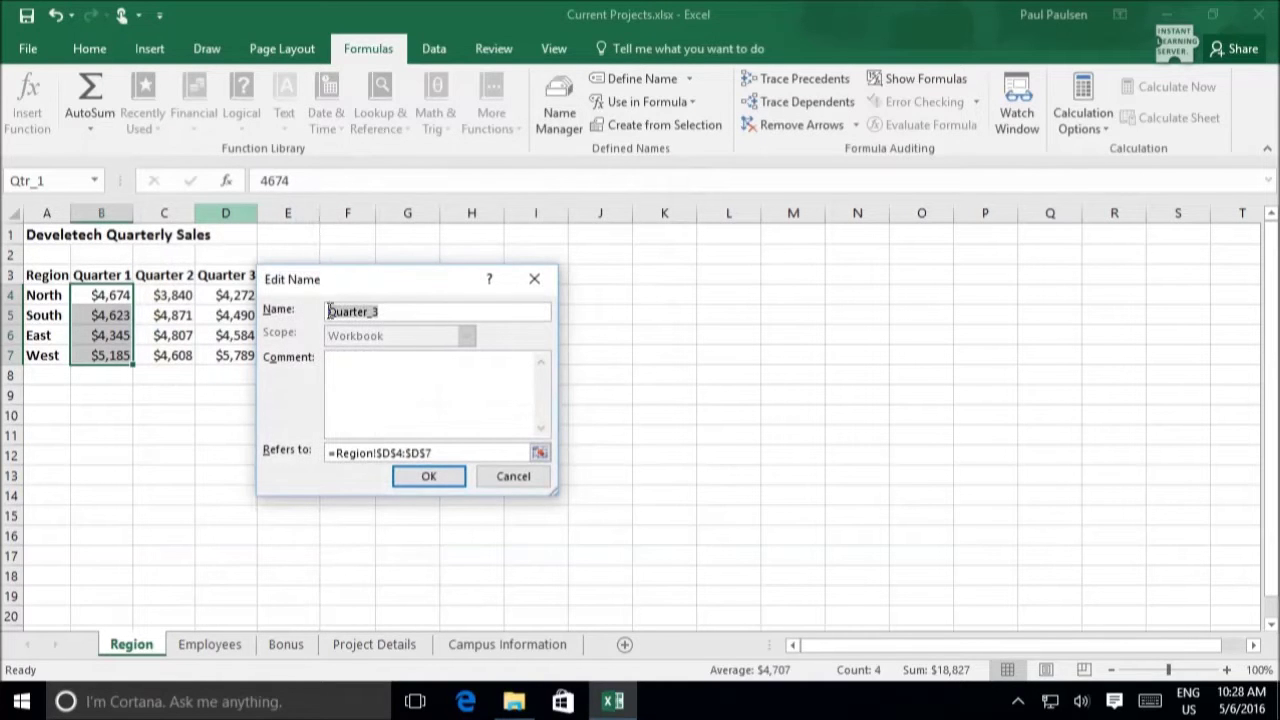
pyautogui.write('Qtr_13')
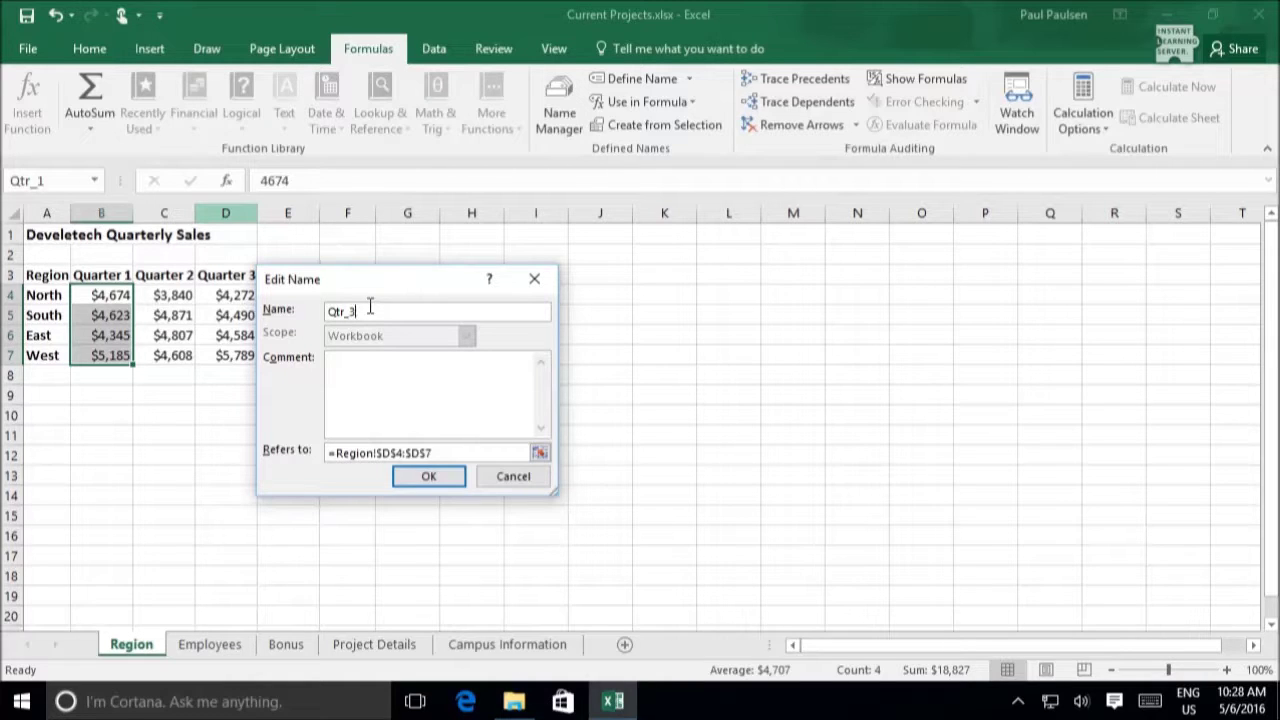
pyautogui.click(428, 477)
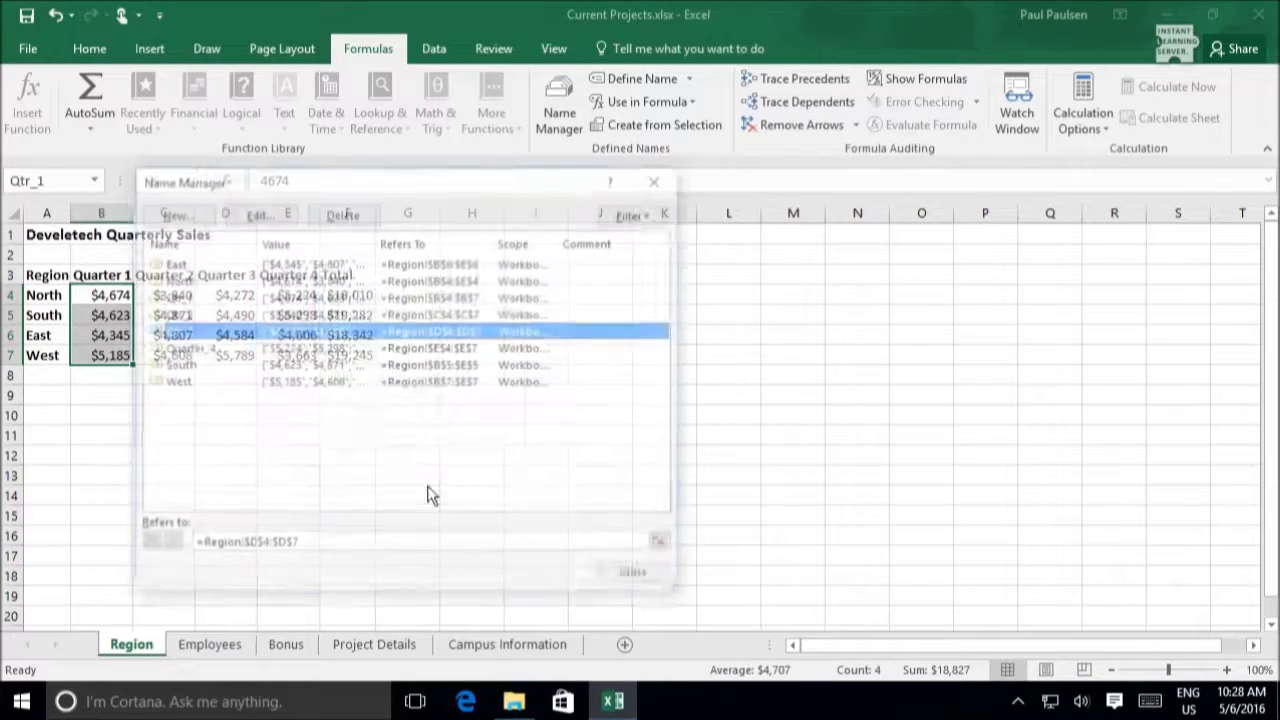
pyautogui.click(233, 348)
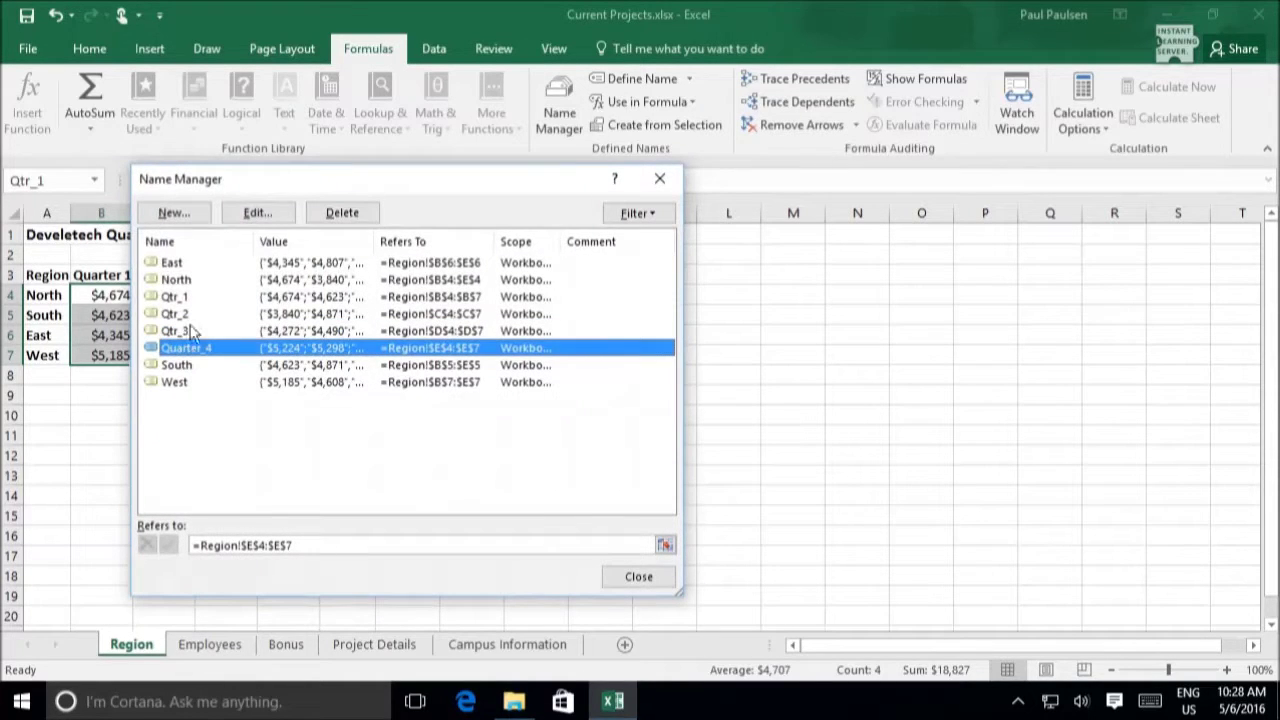
pyautogui.click(258, 213)
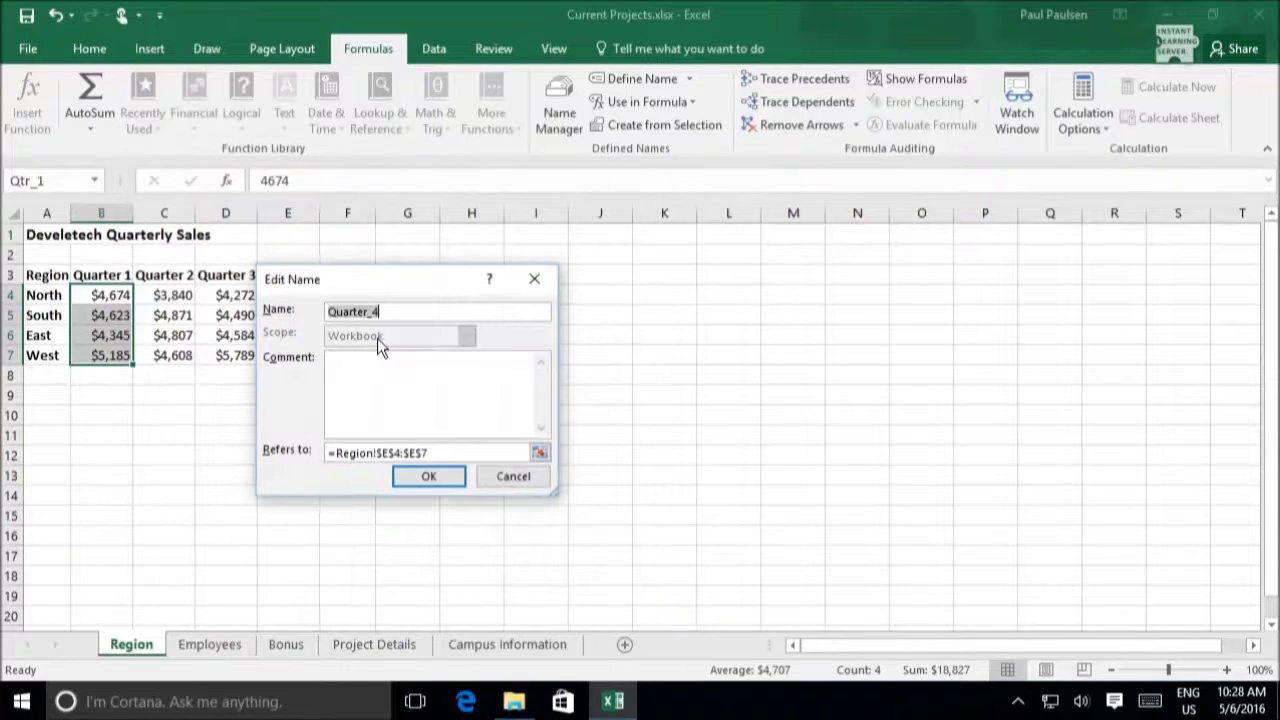
pyautogui.write('Qtr_4')
pyautogui.click(427, 477)
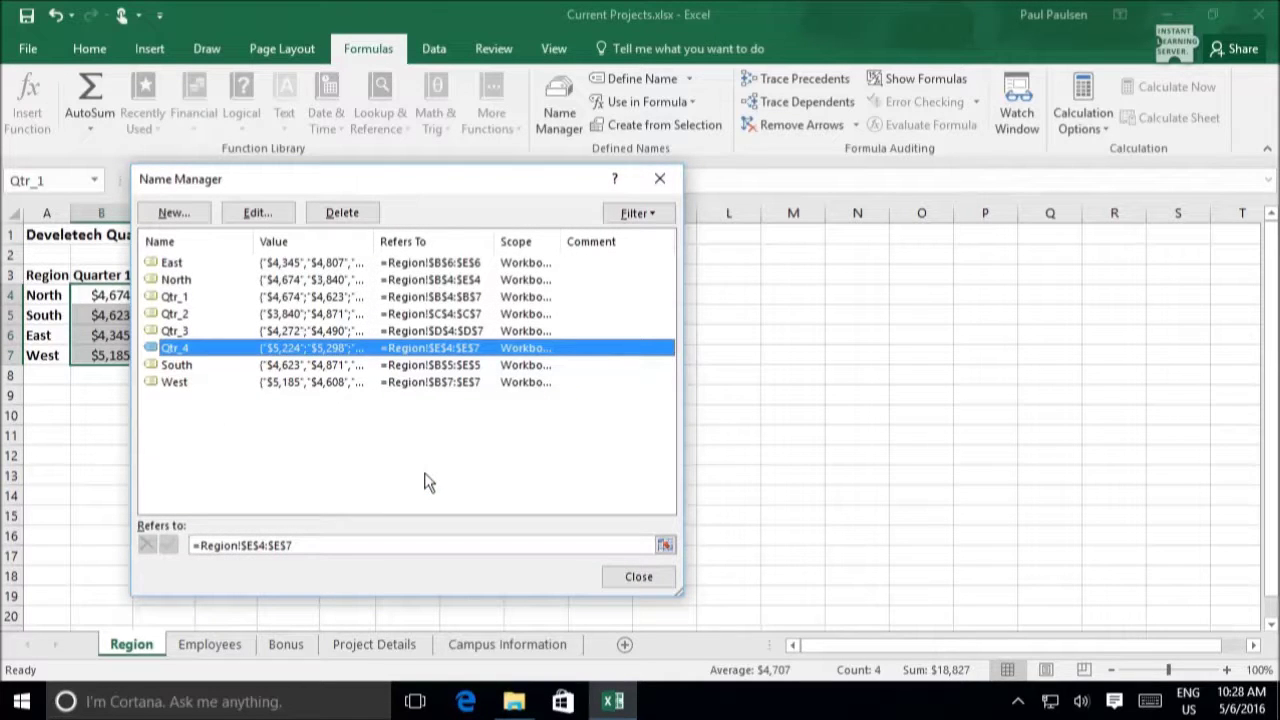
# - Close Name Manager, deselect the range, and confirm Qtr_1–Qtr_4 appear in the Name Box list
pyautogui.click(630, 578)
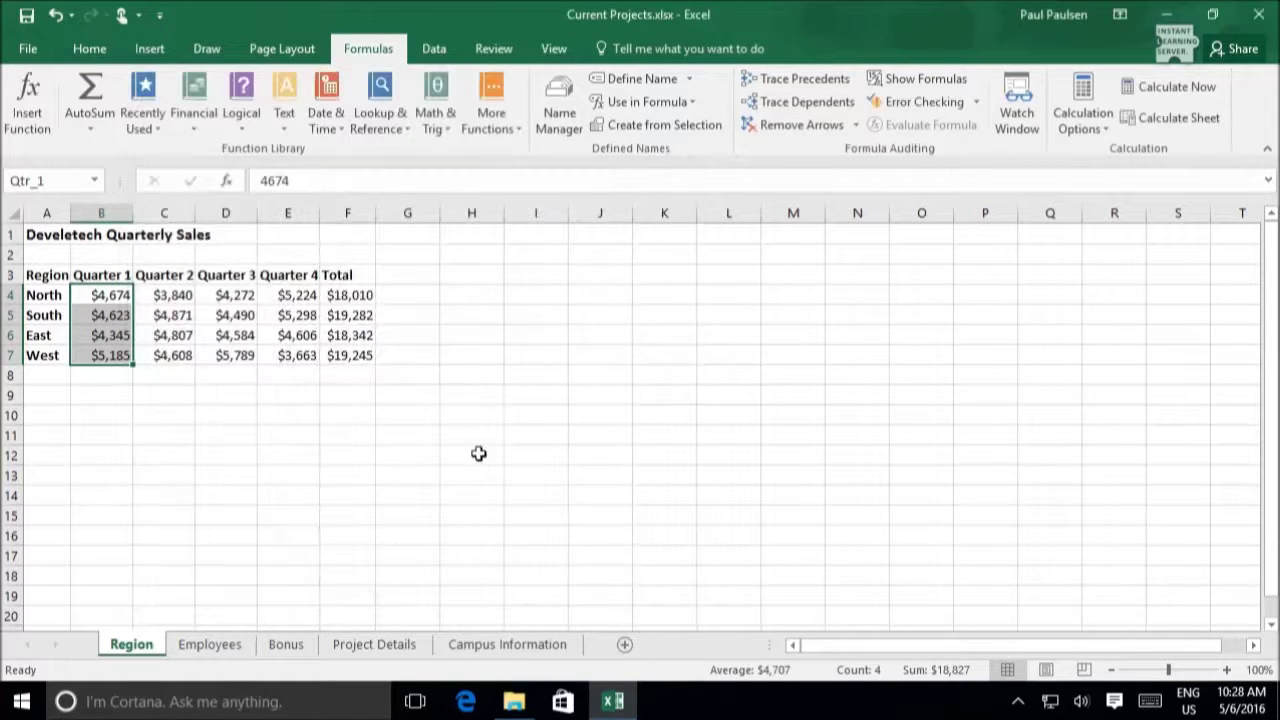
pyautogui.click(52, 255)
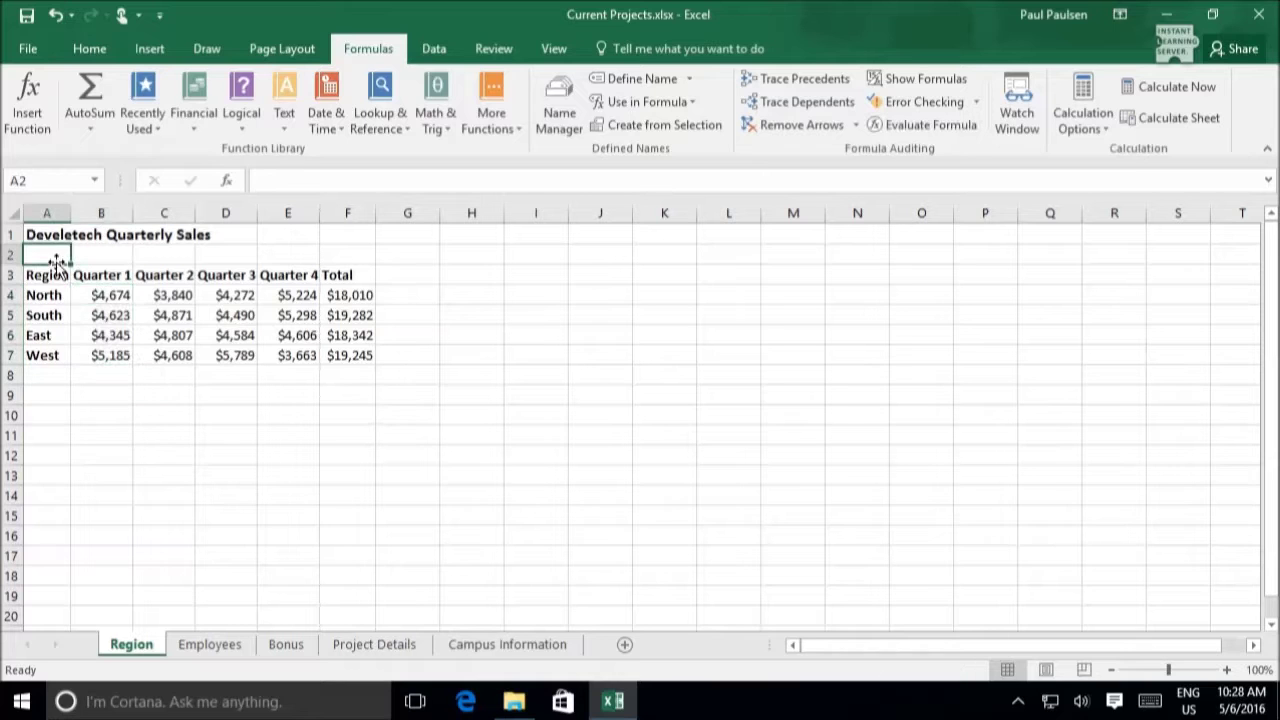
pyautogui.click(94, 181)
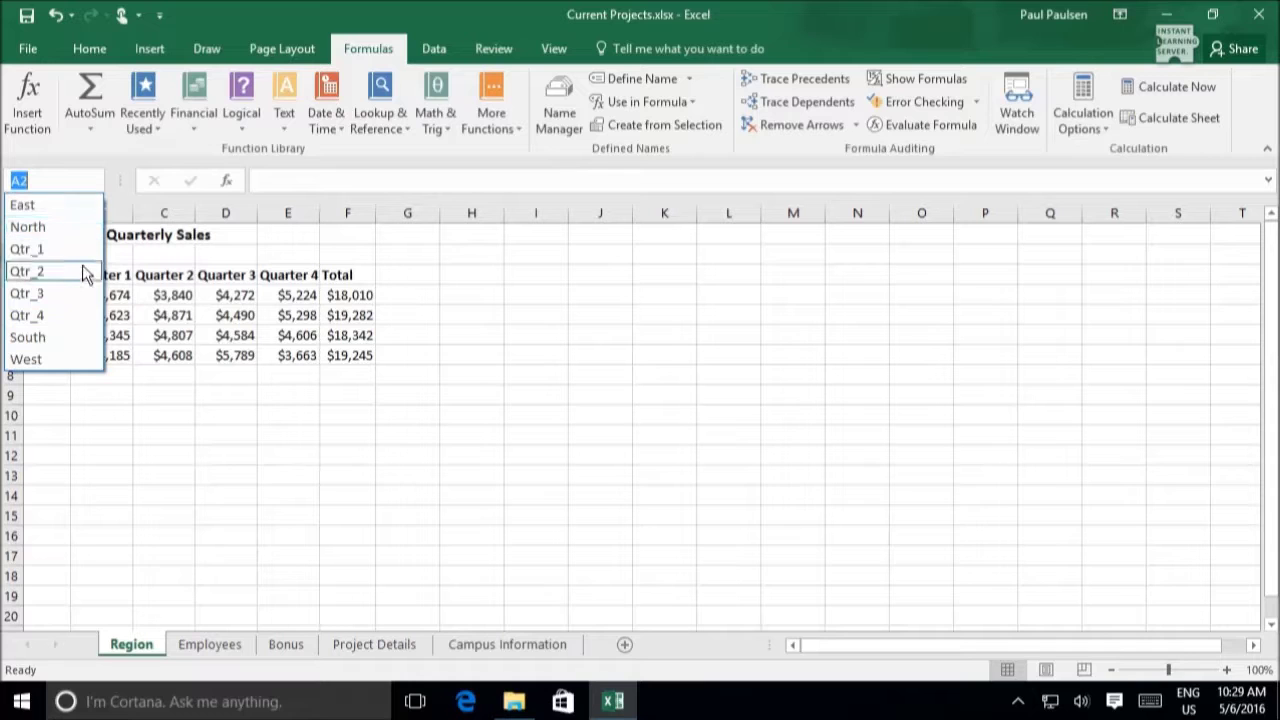
pyautogui.click(179, 251)
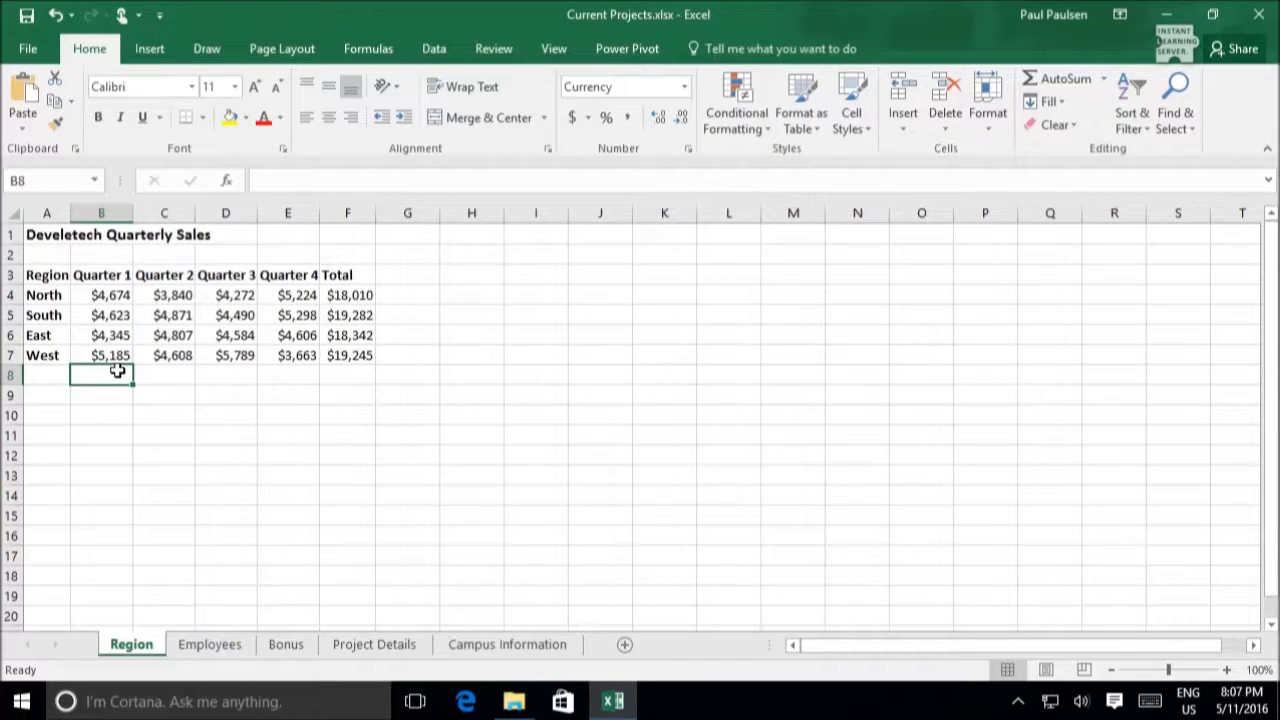
# - Select the Qtr_1 range and AutoSum it into B8, giving $18,827
pyautogui.click(94, 180)
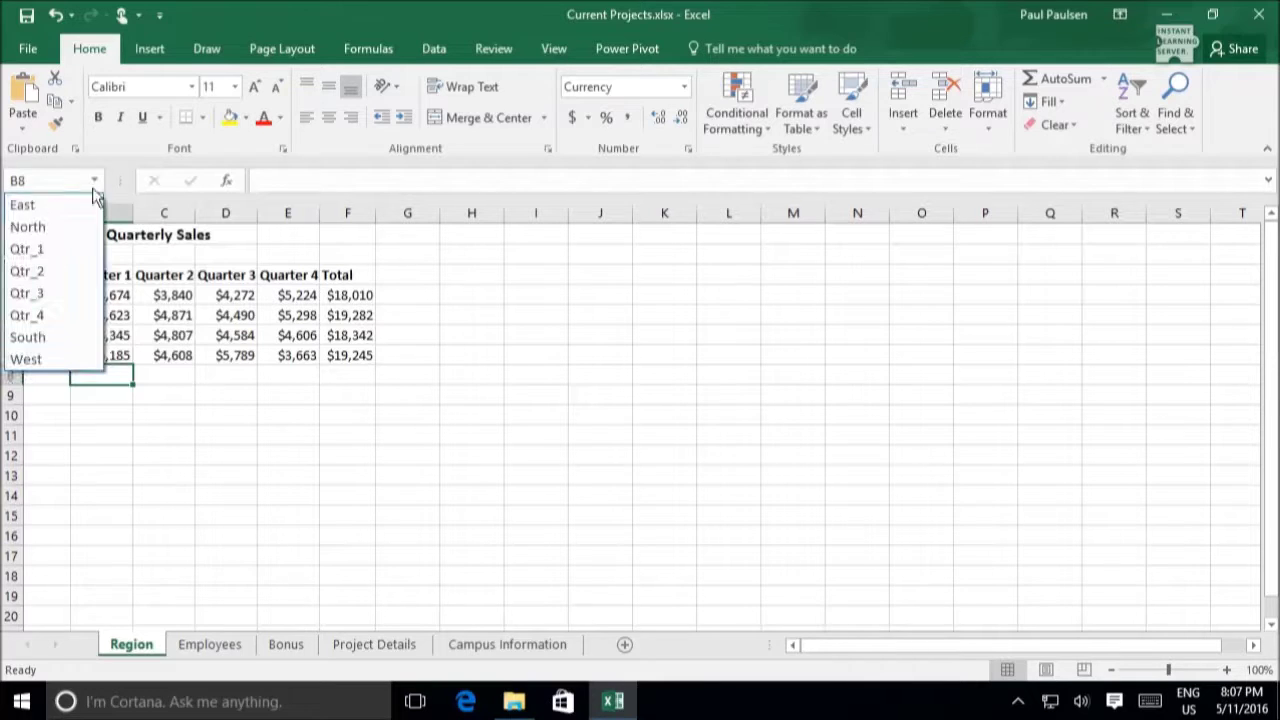
pyautogui.click(85, 249)
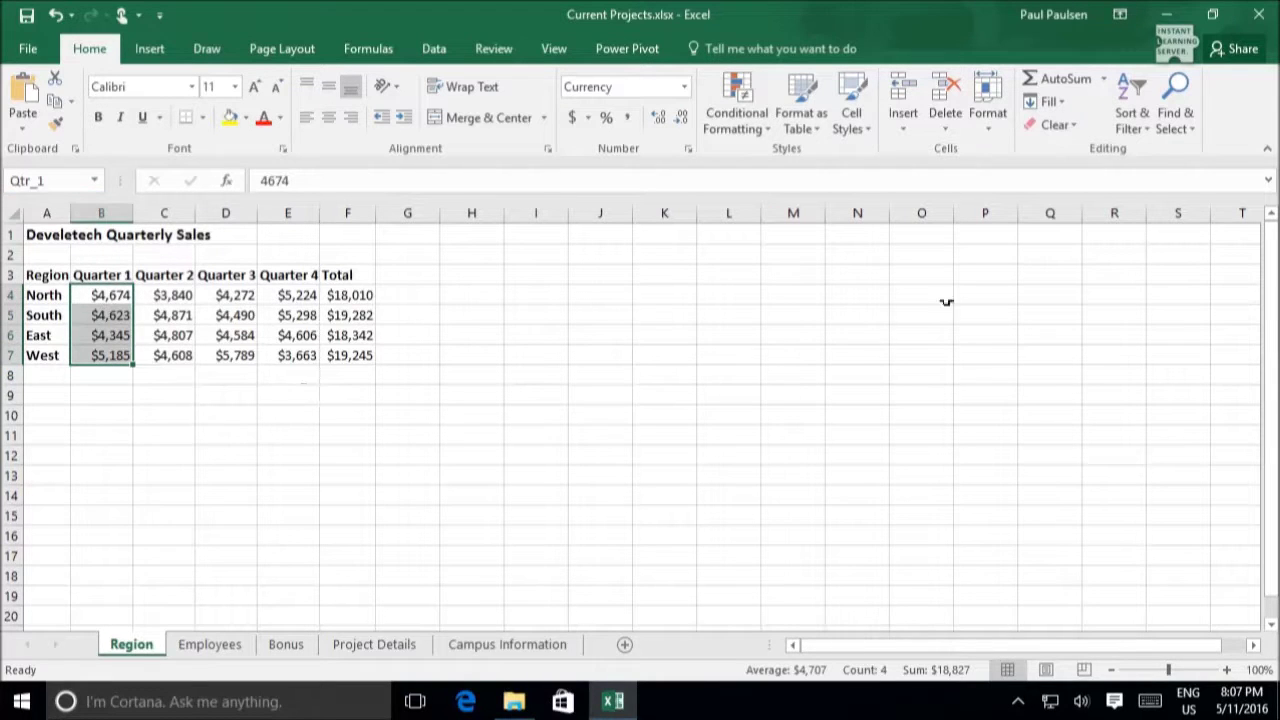
pyautogui.click(1037, 76)
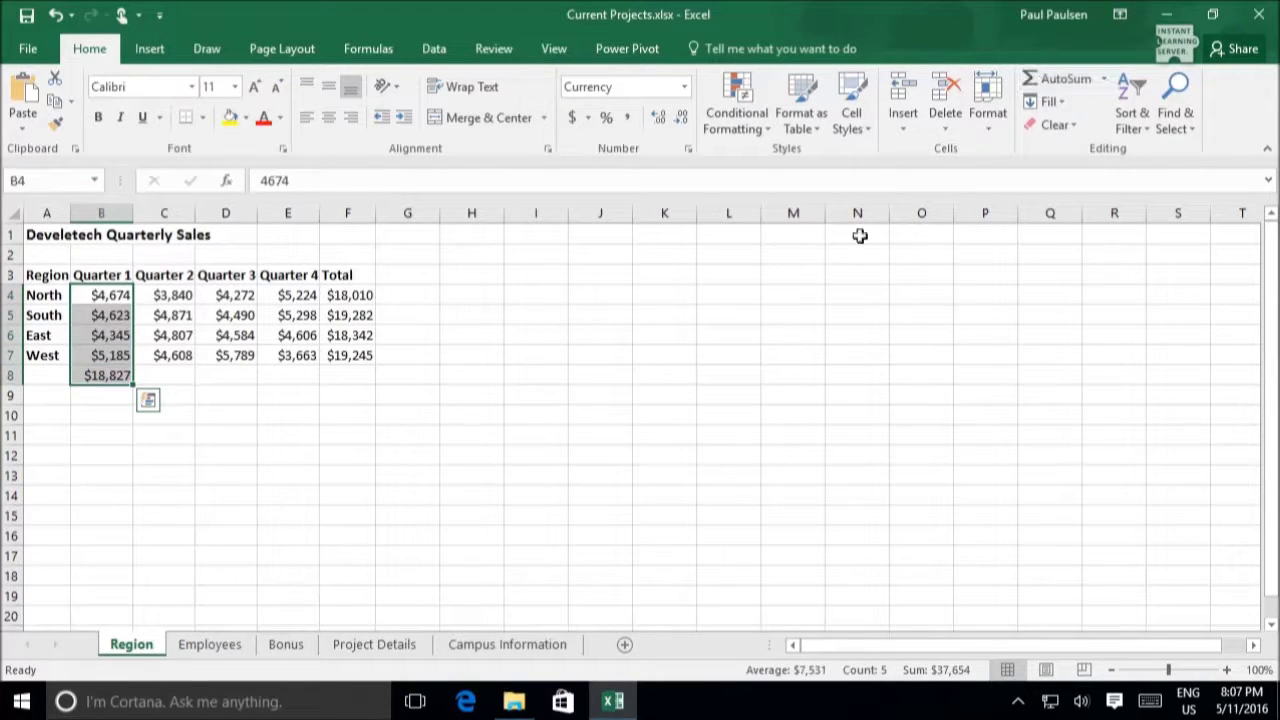
pyautogui.click(184, 372)
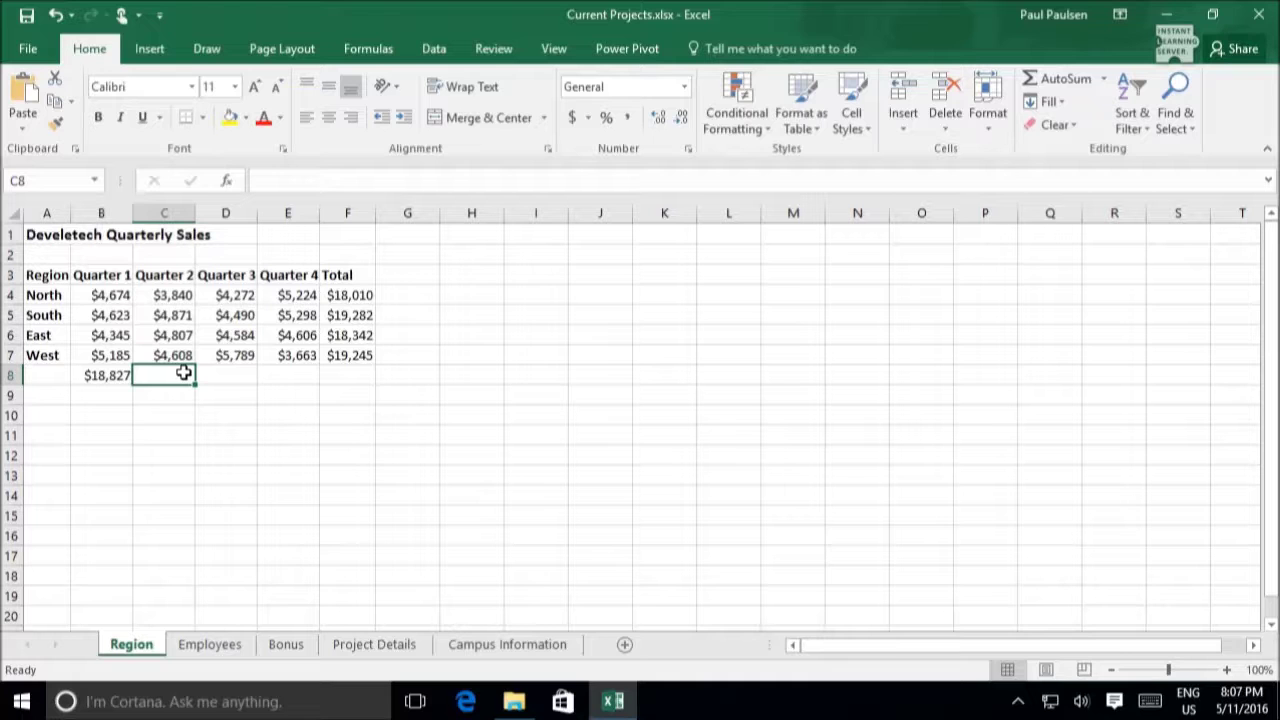
# - Enter =SUM(Qtr_2) in C8 to total Quarter 2 as 18126, then inspect B8's formula
pyautogui.write('=SU')
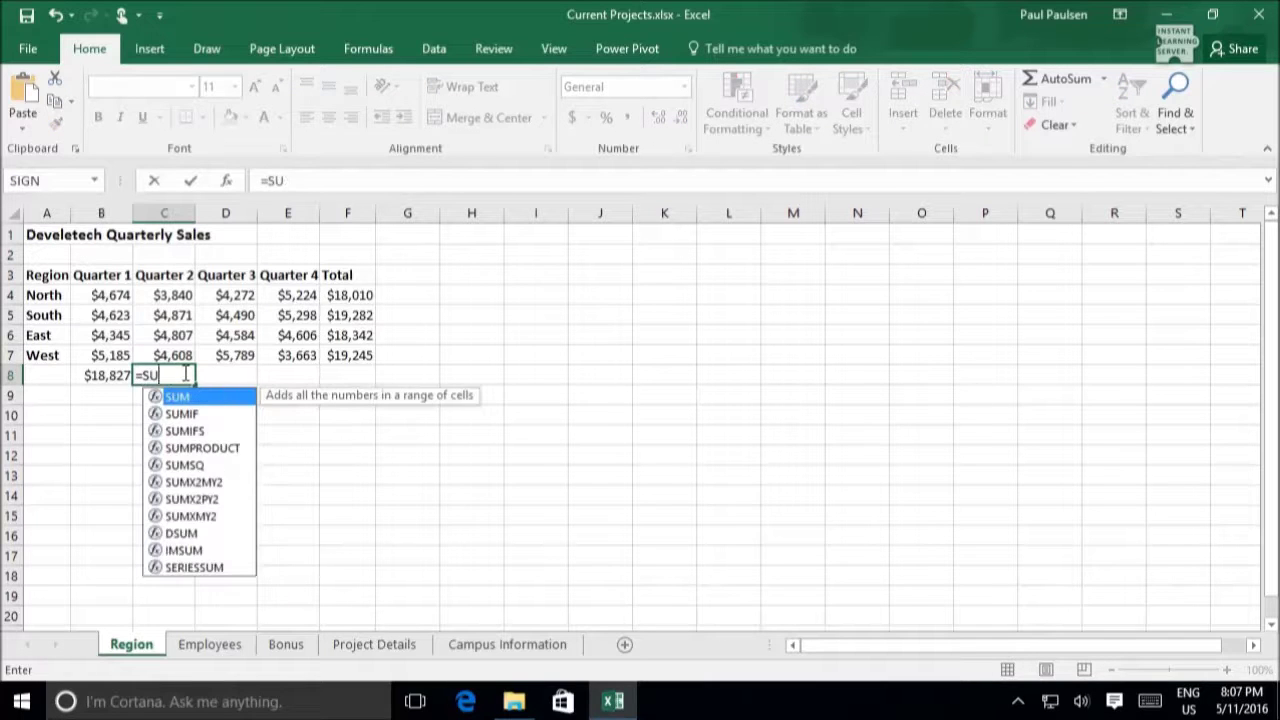
pyautogui.write('M(Q')
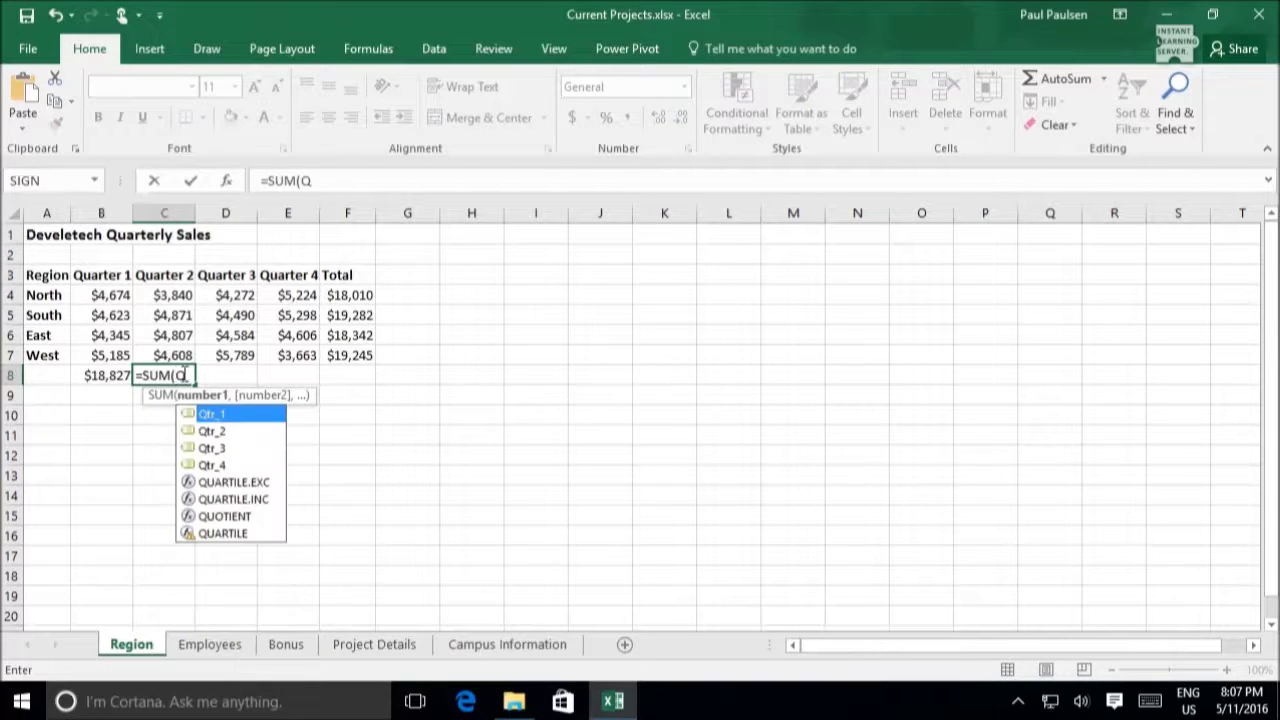
pyautogui.doubleClick(210, 431)
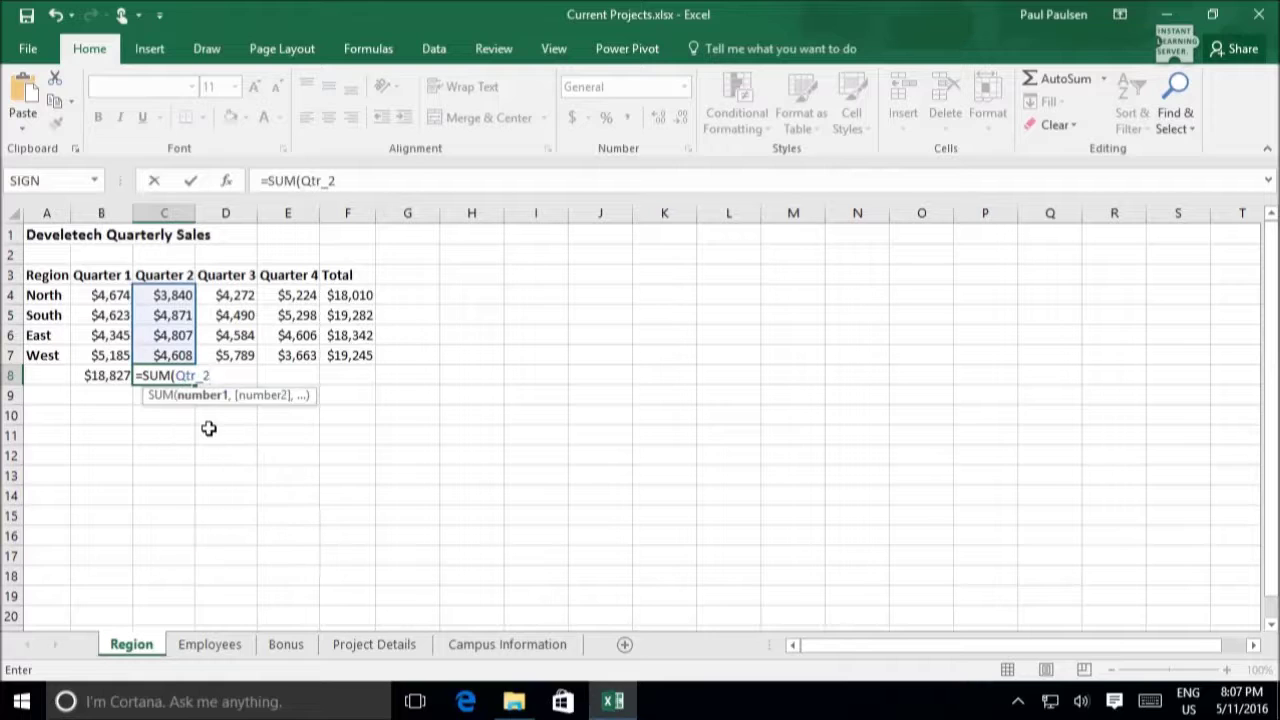
pyautogui.write(')')
pyautogui.hotkey('ctrl', 'Return')
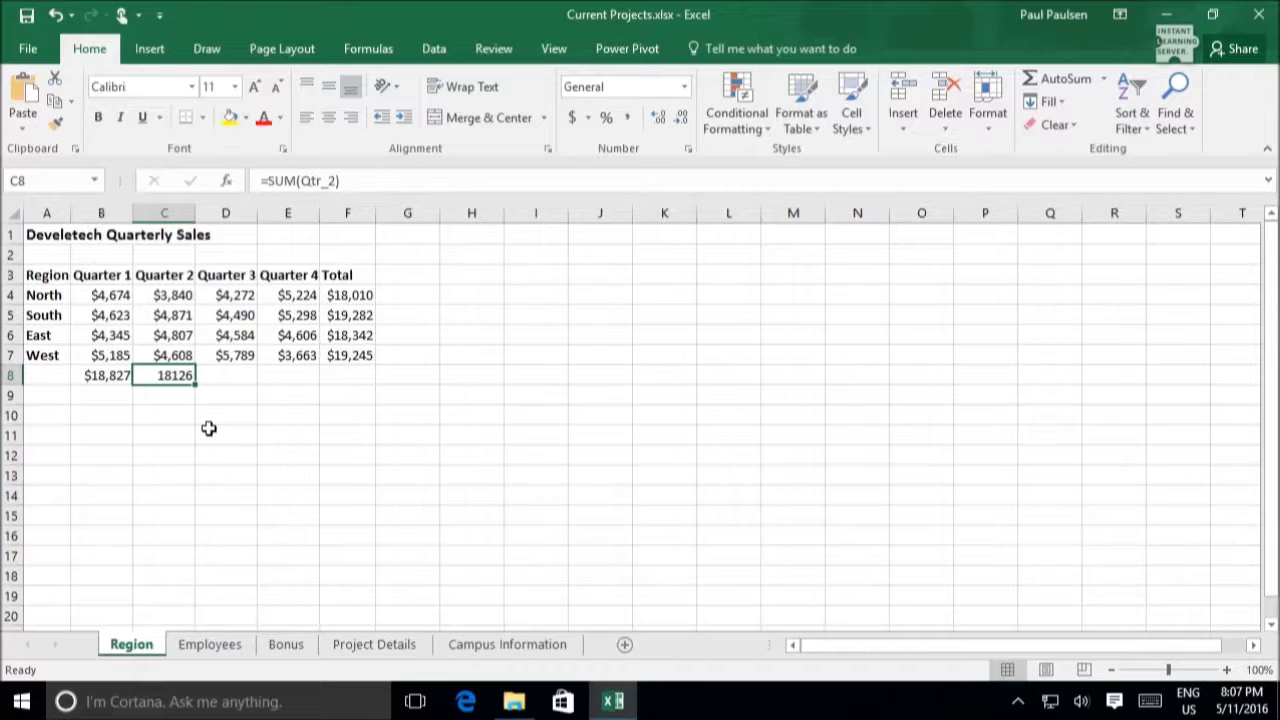
pyautogui.click(120, 373)
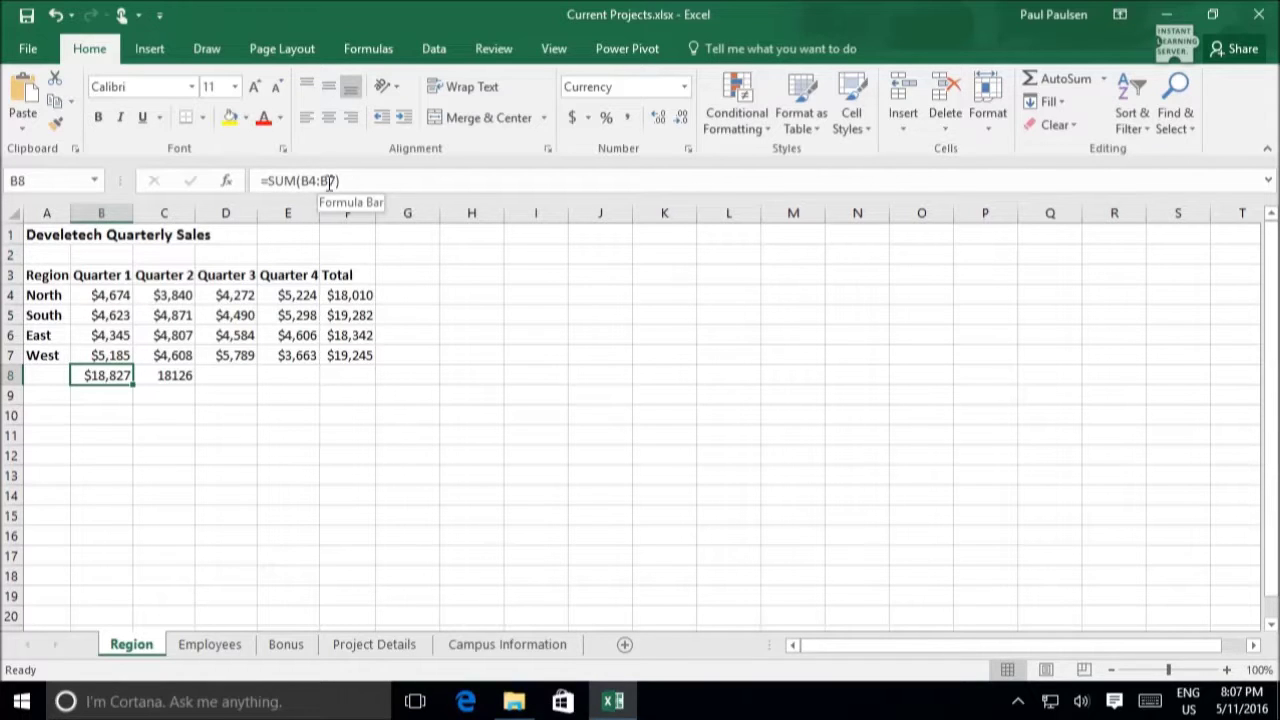
pyautogui.click(167, 377)
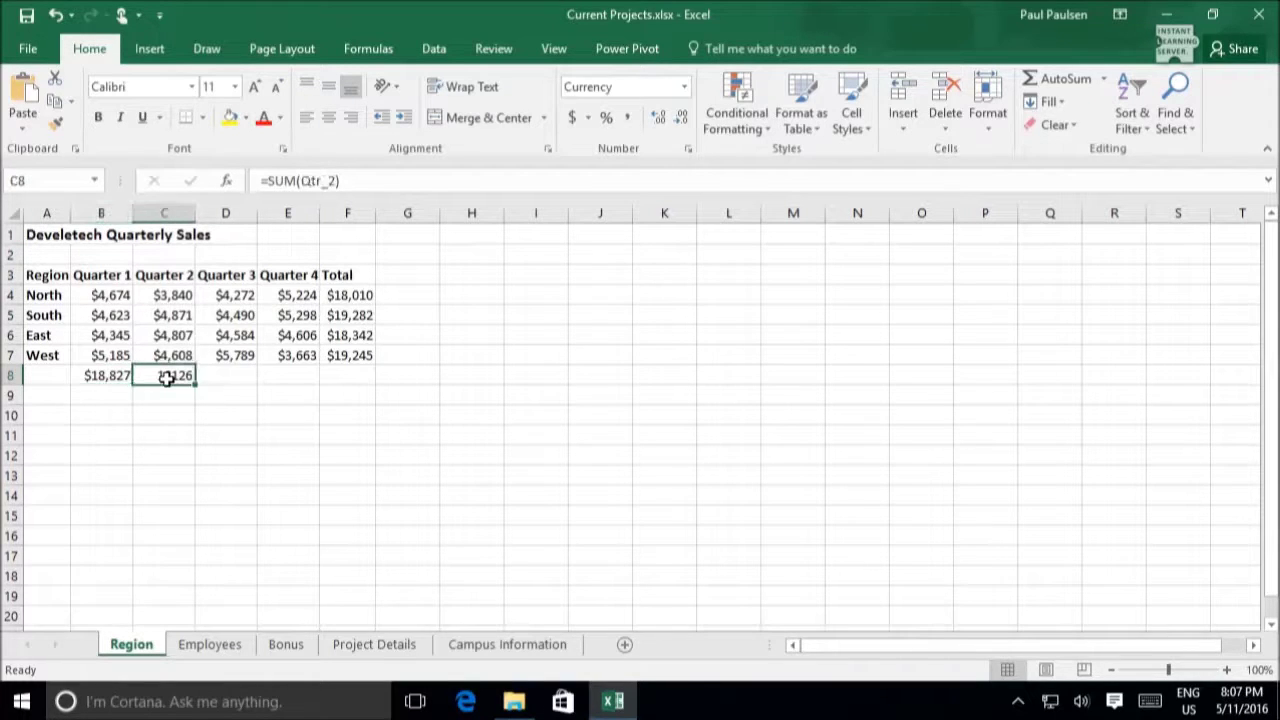